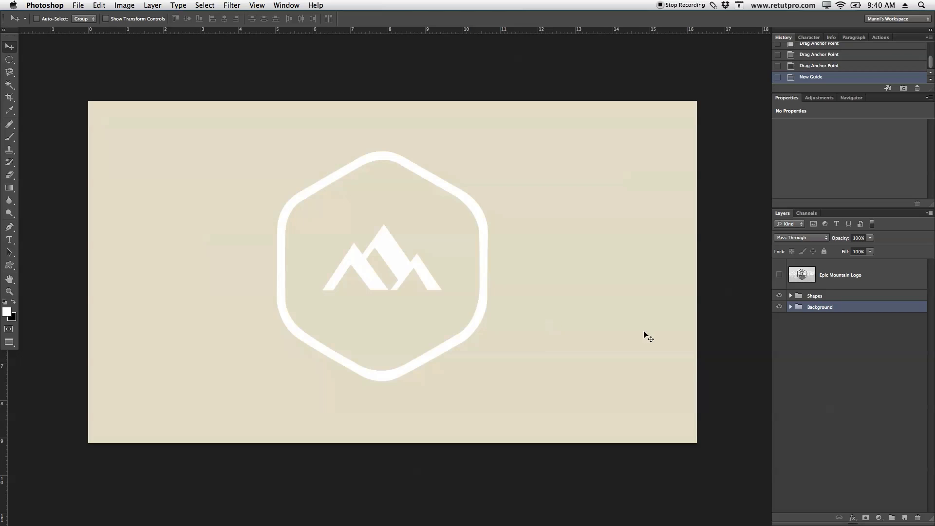
- Toggle the Epic Mountain Logo layer on and off to compare it with the white logo
{"action": "left_click", "coordinate": [779, 274]}
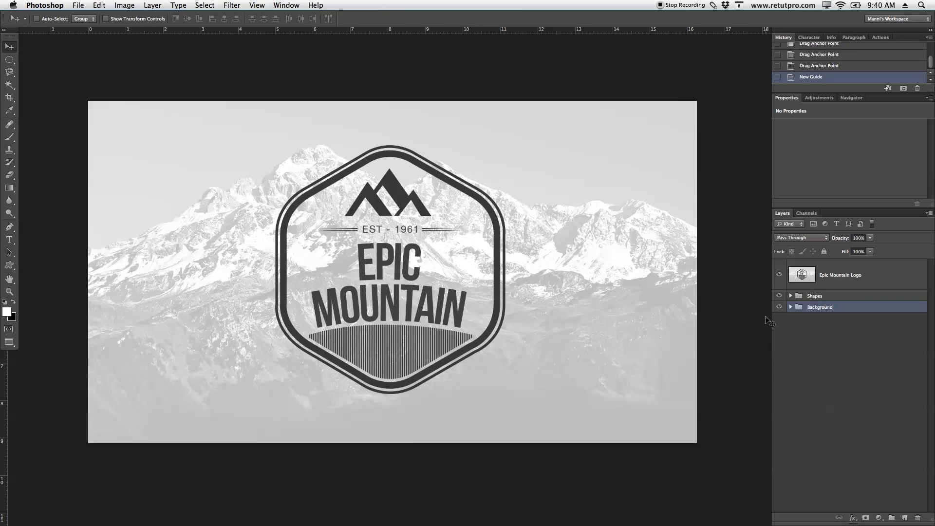
{"action": "left_click", "coordinate": [779, 274]}
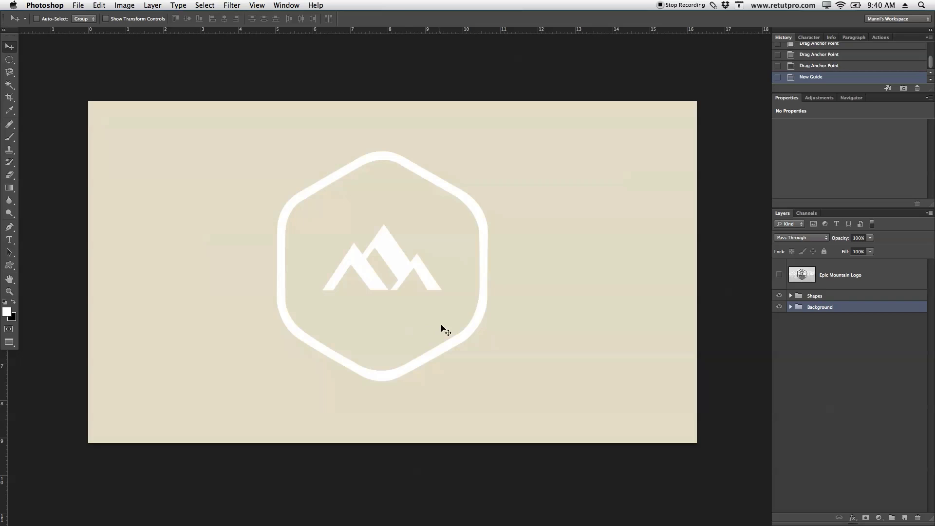
{"action": "left_click", "coordinate": [779, 275]}
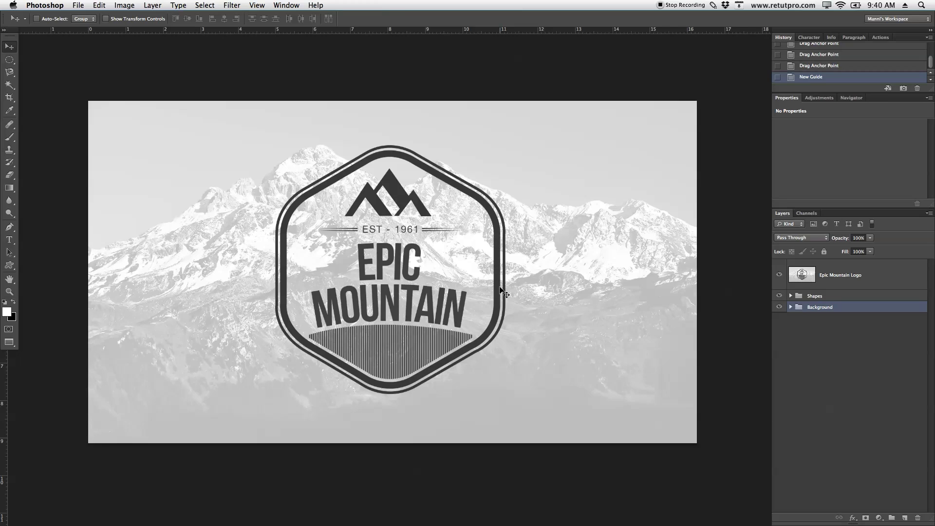
{"action": "left_click", "coordinate": [778, 275]}
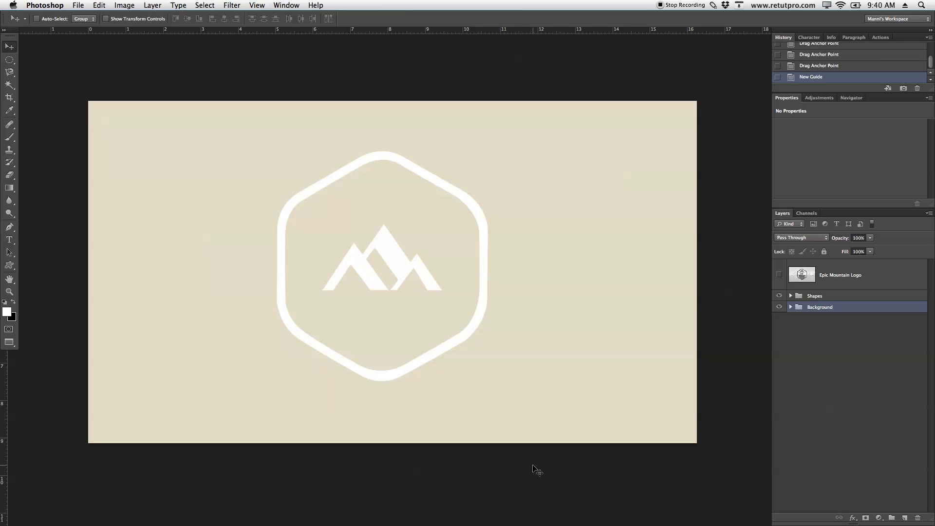
- Hide and re-show the Shapes group, leaving the Epic Mountain Logo layer visible
{"action": "left_click", "coordinate": [780, 296]}
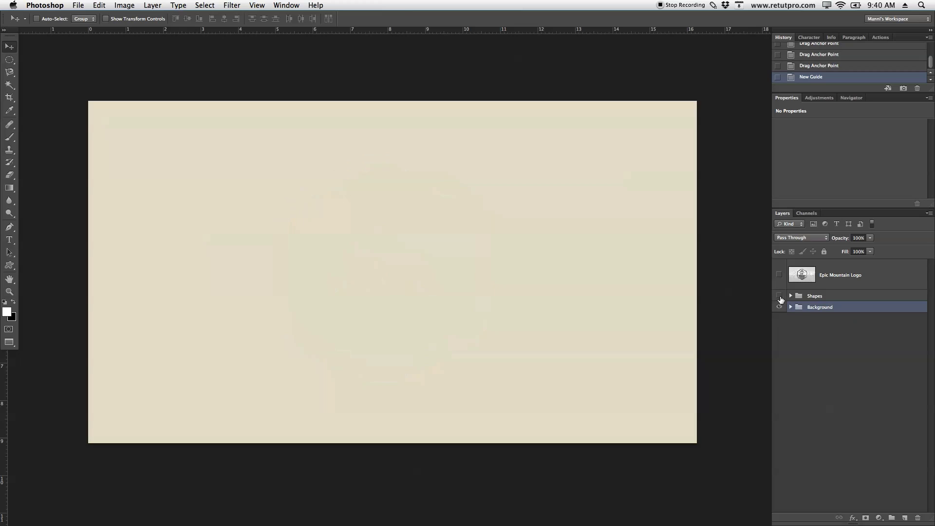
{"action": "left_click", "coordinate": [779, 296]}
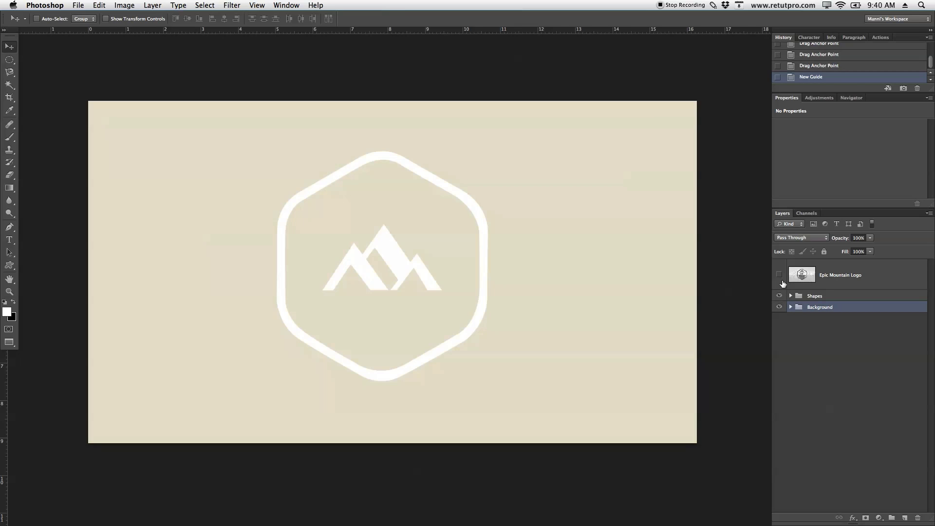
{"action": "left_click", "coordinate": [779, 276]}
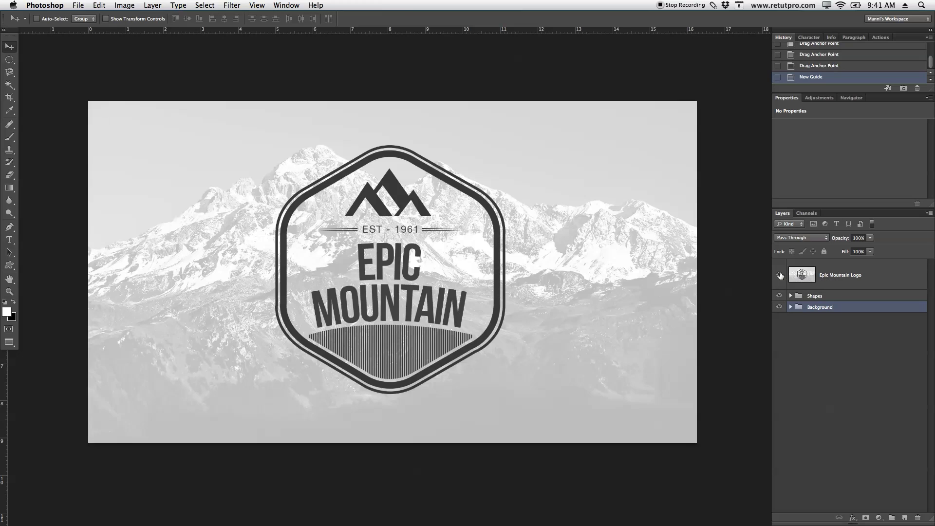
{"action": "left_click", "coordinate": [779, 275]}
{"action": "left_click", "coordinate": [779, 275]}
- Zoom in on the badge and draw a circular elliptical selection over the mountain peaks
{"action": "key", "text": "z"}
{"action": "left_click_drag", "start_coordinate": [401, 174], "coordinate": [426, 261]}
{"action": "key", "text": "m"}
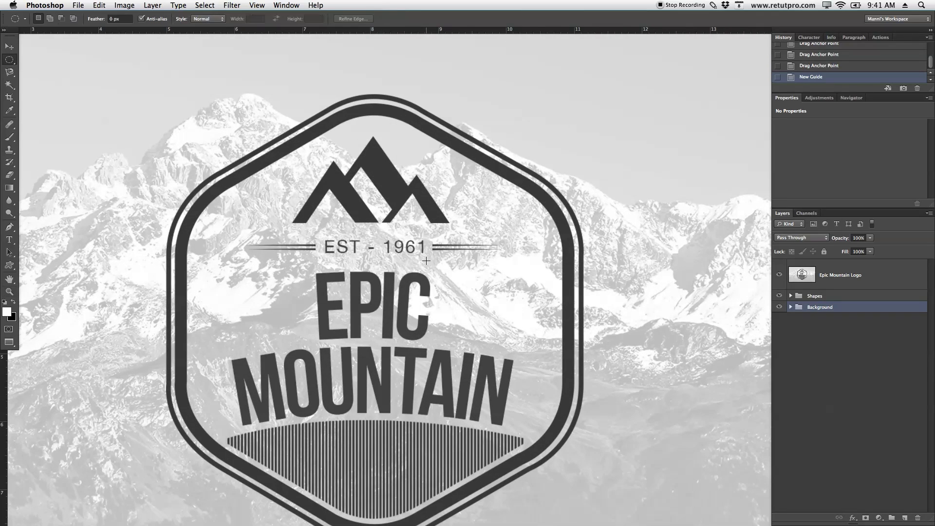
{"action": "left_click", "coordinate": [9, 59]}
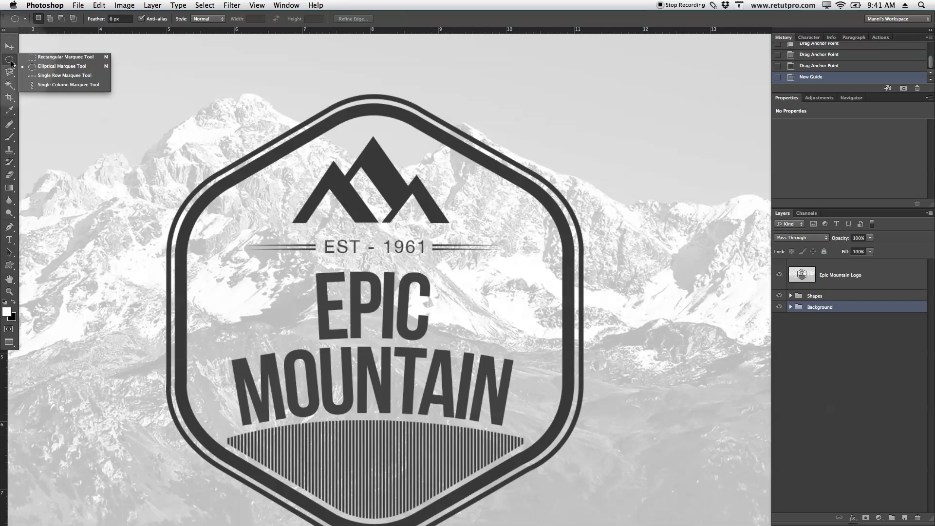
{"action": "left_click", "coordinate": [52, 68]}
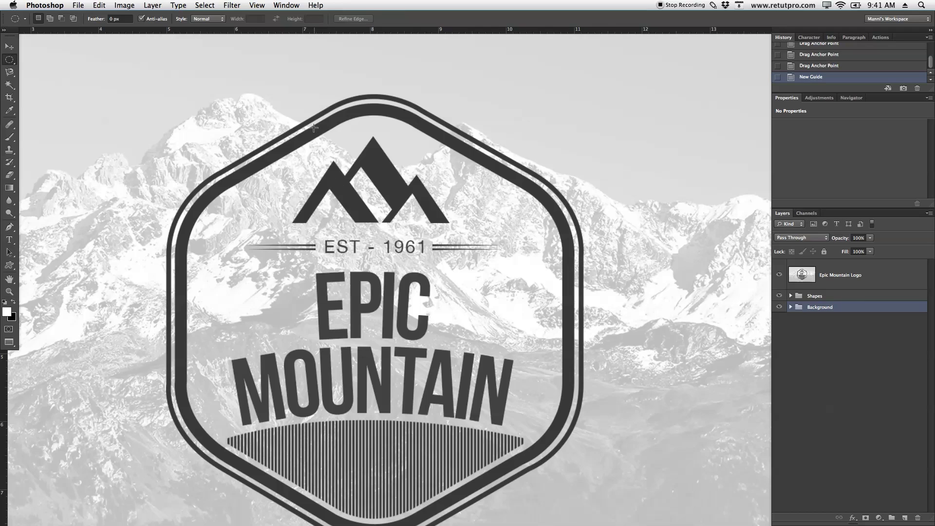
{"action": "left_click_drag", "start_coordinate": [314, 127], "coordinate": [479, 251]}
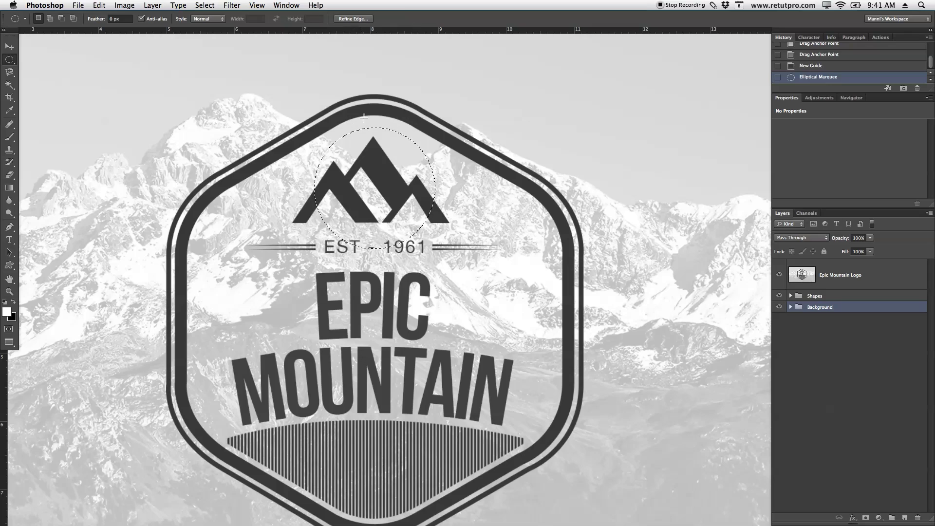
- Restore the cleared circle from History and nudge it upward over the peaks
{"action": "key", "text": "ctrl+d"}
{"action": "key", "text": "v"}
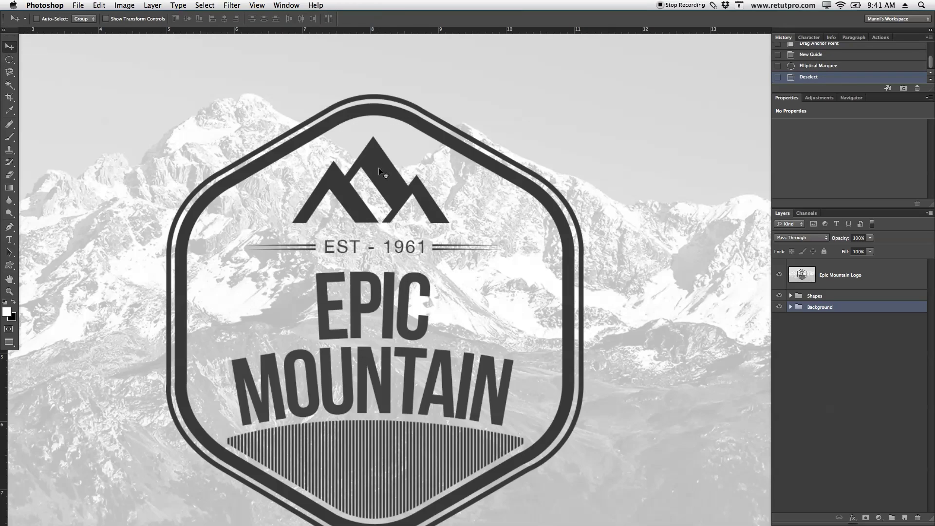
{"action": "left_click", "coordinate": [809, 66]}
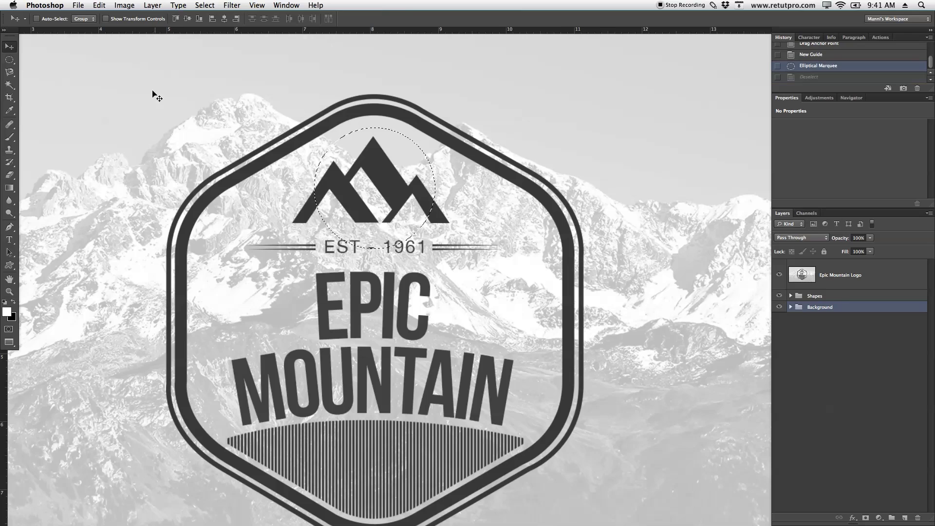
{"action": "left_click", "coordinate": [395, 167]}
{"action": "left_click", "coordinate": [539, 183]}
{"action": "key", "text": "m"}
{"action": "left_click_drag", "start_coordinate": [410, 203], "coordinate": [373, 176]}
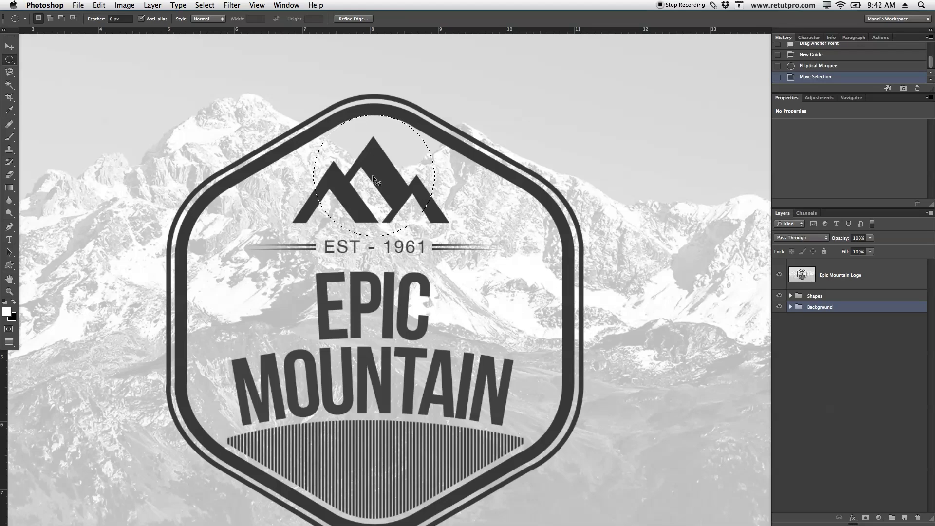
- Redraw a larger circle around the mountain peaks and shift it up and left to fit
{"action": "key", "text": "super+d"}
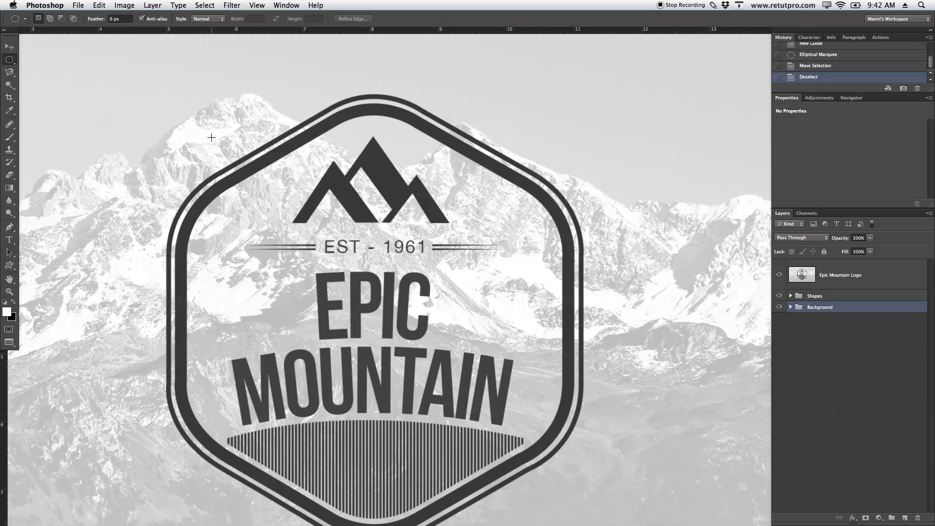
{"action": "left_click_drag", "start_coordinate": [319, 135], "coordinate": [530, 268]}
{"action": "key", "text": "v"}
{"action": "key", "text": "m"}
{"action": "left_click_drag", "start_coordinate": [385, 206], "coordinate": [374, 189]}
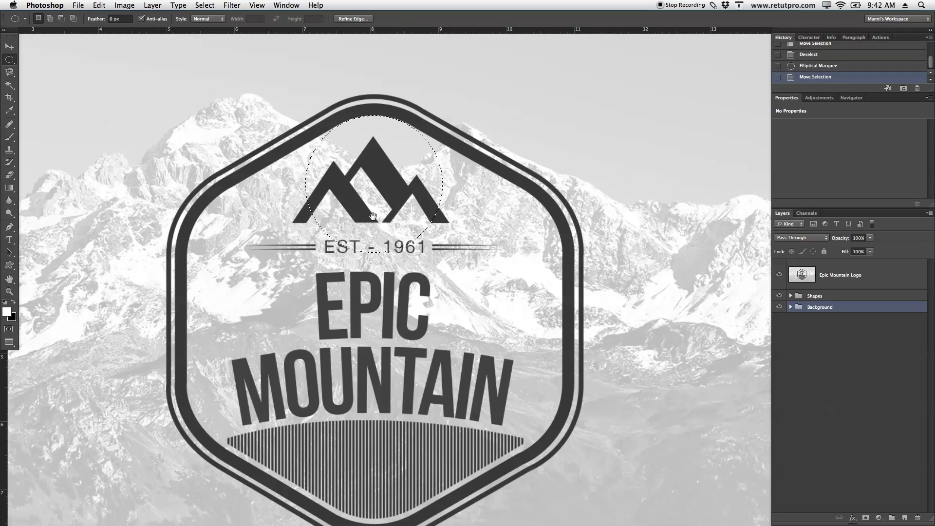
{"action": "left_click_drag", "start_coordinate": [413, 306], "coordinate": [402, 273]}
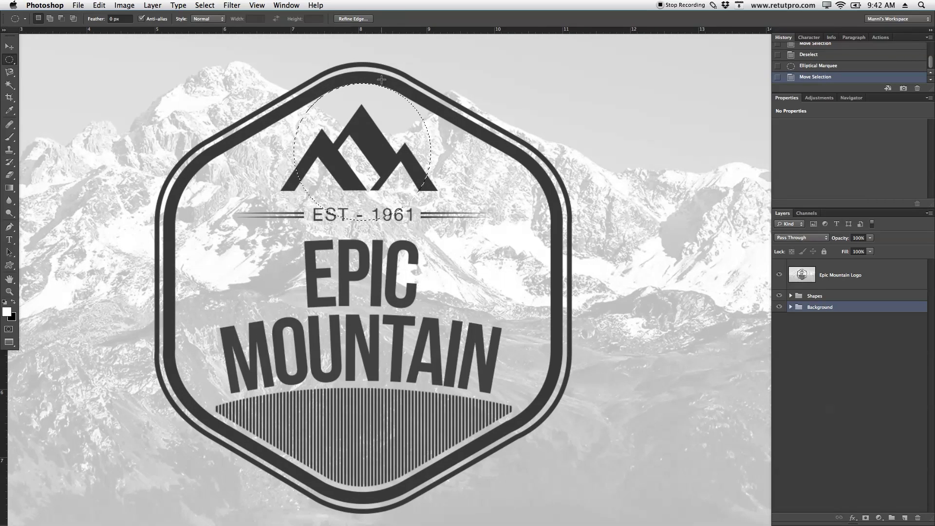
- Add vertical guides at the circle's left and right edges, then slide the circle to the hexagon's left side
{"action": "left_click", "coordinate": [9, 46]}
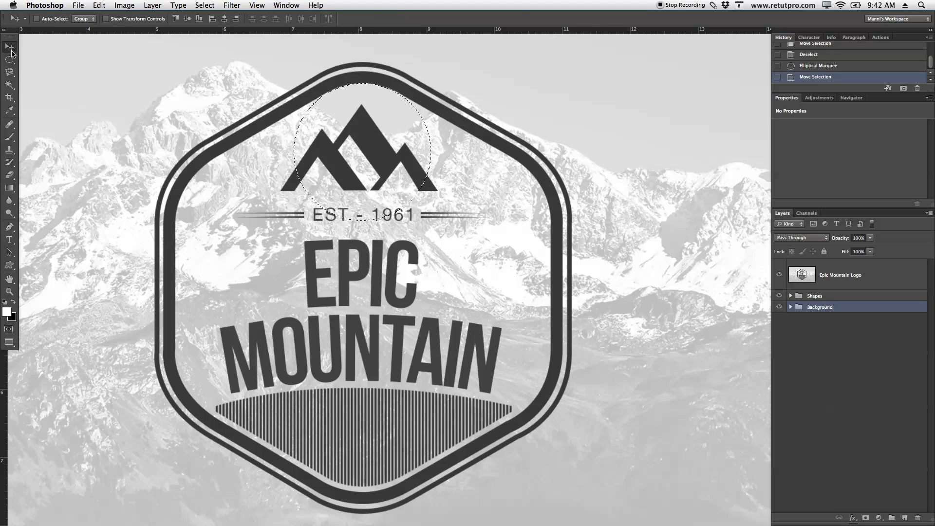
{"action": "left_click_drag", "start_coordinate": [5, 367], "coordinate": [318, 134]}
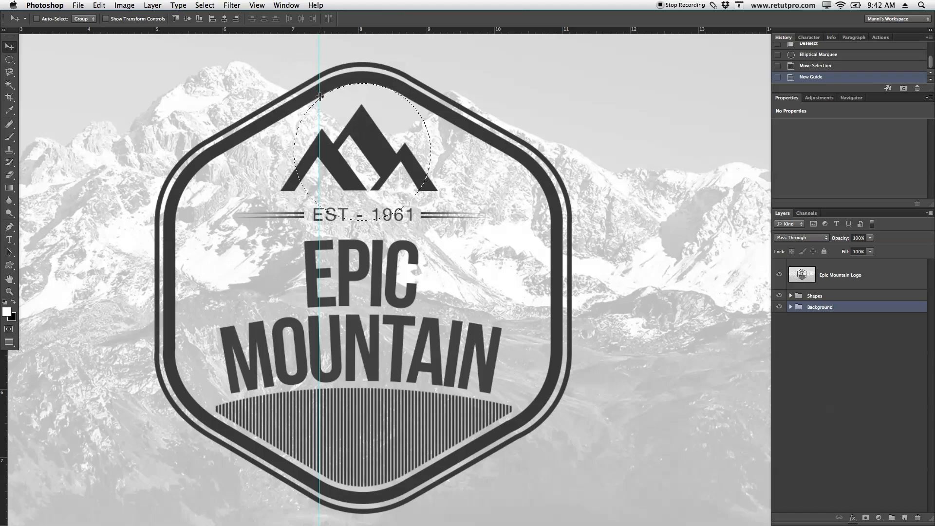
{"action": "left_click_drag", "start_coordinate": [4, 341], "coordinate": [404, 116]}
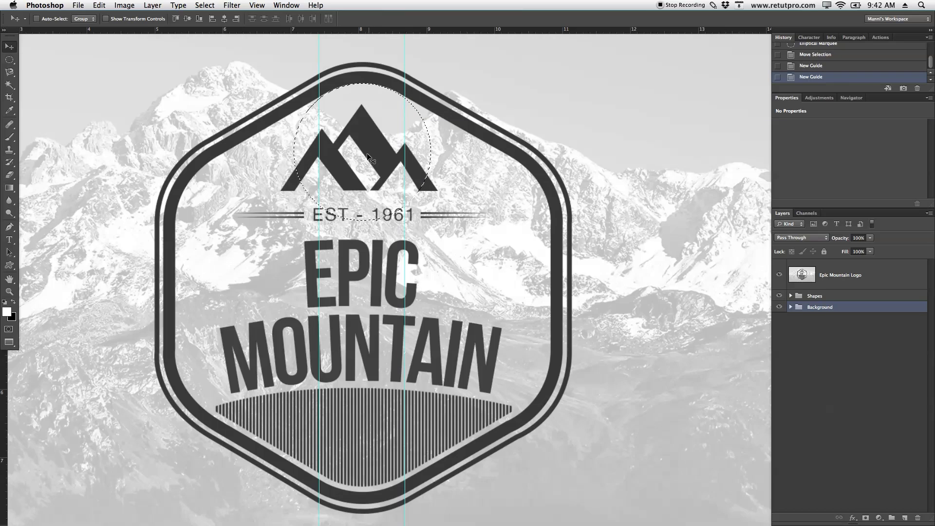
{"action": "left_click", "coordinate": [10, 59]}
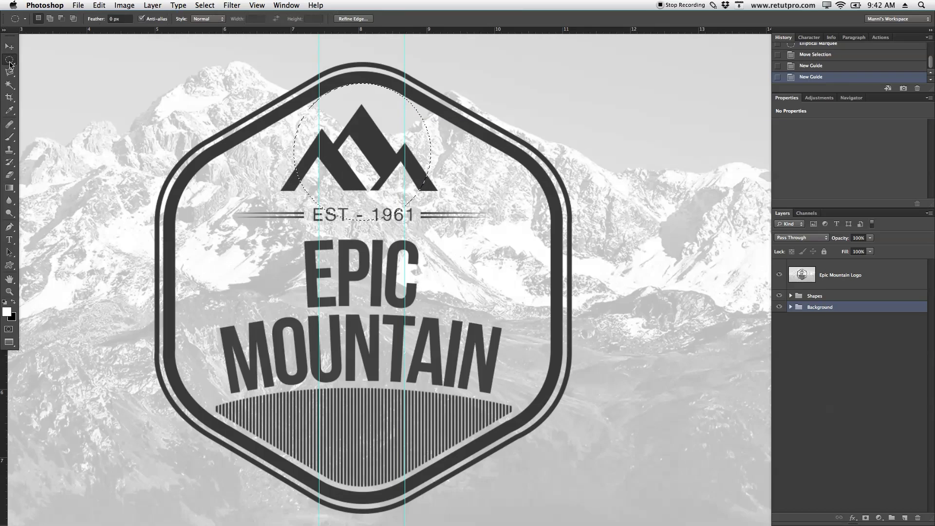
{"action": "left_click_drag", "start_coordinate": [341, 144], "coordinate": [222, 211]}
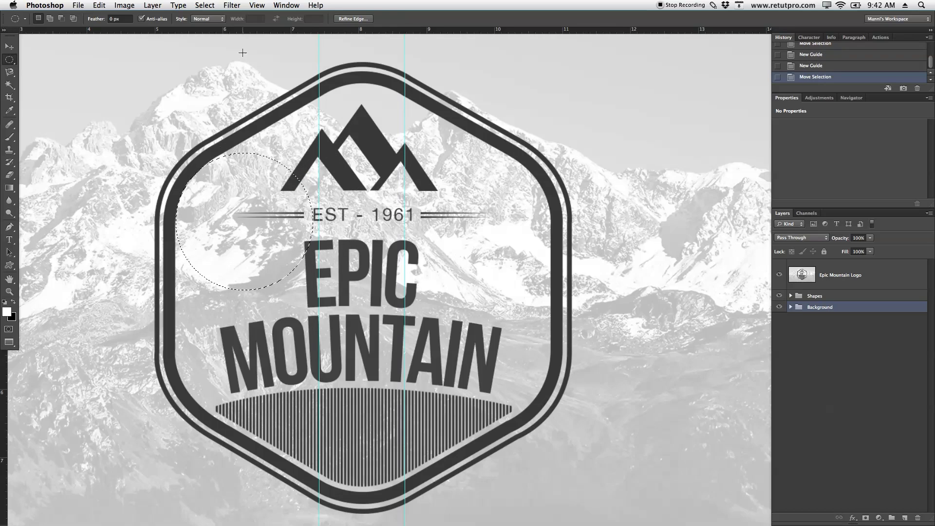
- Add horizontal guides along the badge edges, including 2,67 cm and 6,35 cm, moving the circle downward
{"action": "left_click_drag", "start_coordinate": [251, 33], "coordinate": [273, 164]}
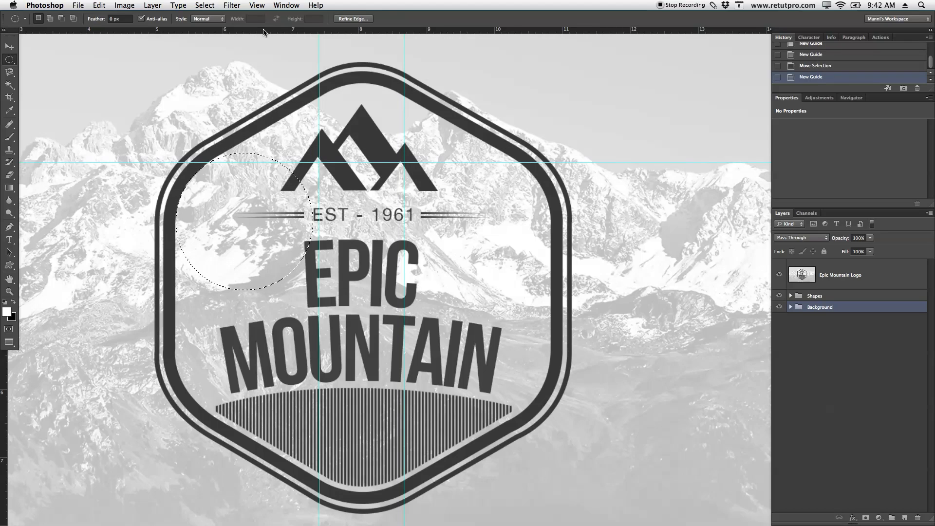
{"action": "left_click_drag", "start_coordinate": [272, 31], "coordinate": [279, 223]}
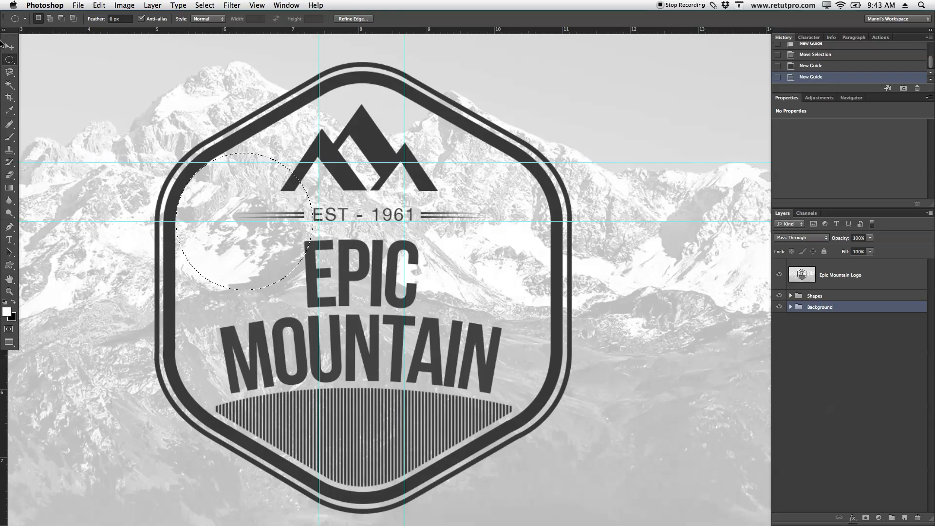
{"action": "left_click_drag", "start_coordinate": [226, 198], "coordinate": [227, 327]}
{"action": "left_click_drag", "start_coordinate": [247, 31], "coordinate": [206, 378]}
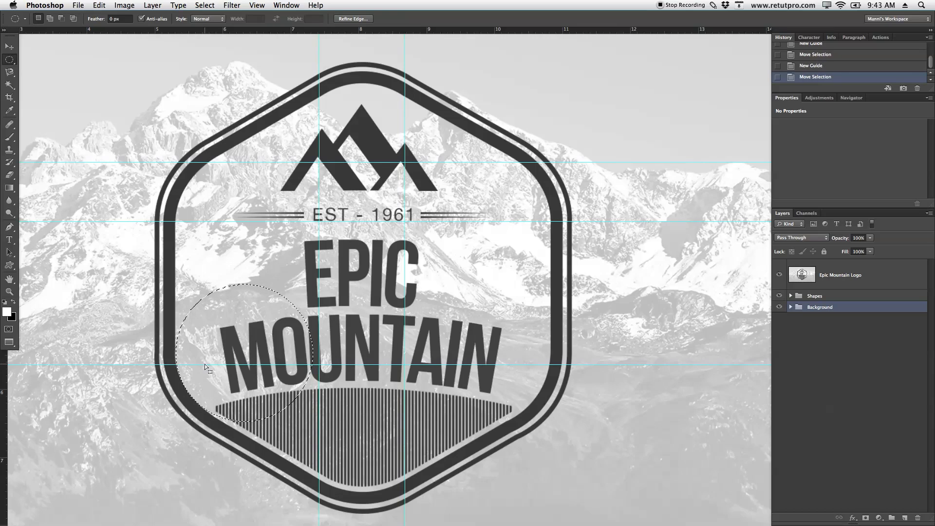
{"action": "key", "text": "v"}
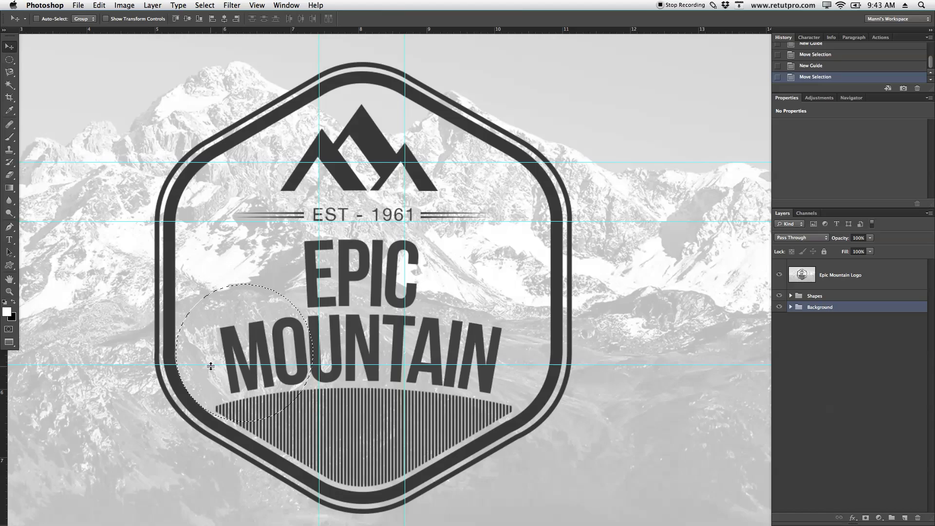
{"action": "left_click_drag", "start_coordinate": [210, 365], "coordinate": [210, 361]}
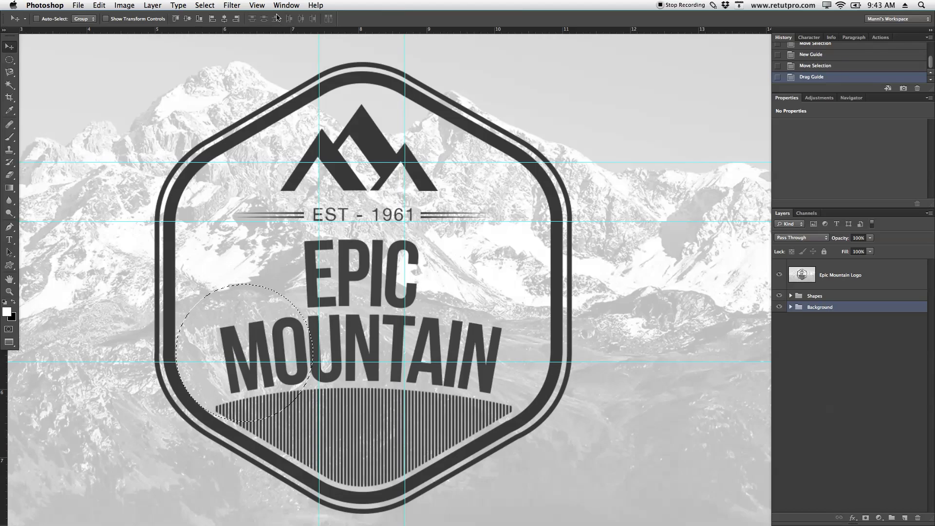
{"action": "left_click_drag", "start_coordinate": [277, 31], "coordinate": [320, 413]}
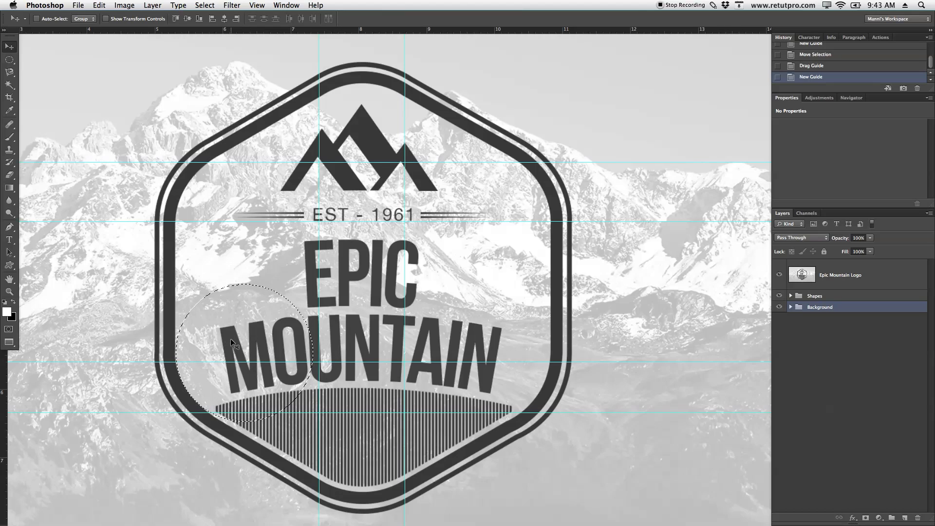
- Move the circular selection to the badge's lower-left corner
{"action": "left_click_drag", "start_coordinate": [226, 367], "coordinate": [250, 368]}
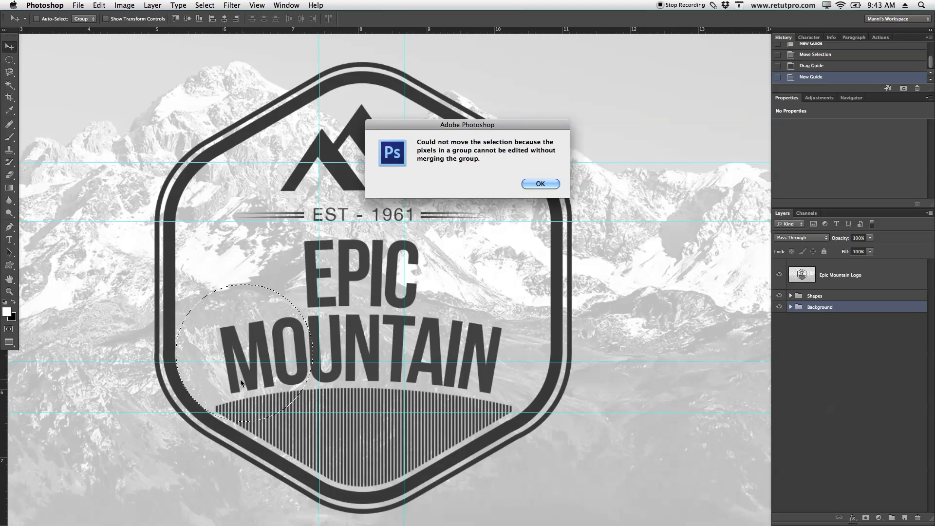
{"action": "left_click", "coordinate": [536, 183]}
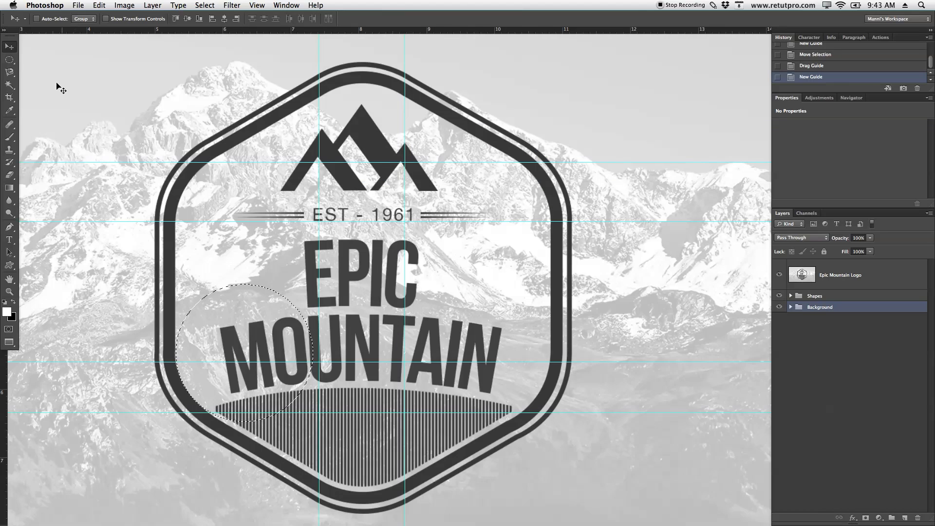
{"action": "left_click", "coordinate": [10, 57]}
{"action": "mouse_move", "coordinate": [256, 378]}
{"action": "left_mouse_down"}
{"action": "mouse_move", "coordinate": [235, 390]}
{"action": "mouse_move", "coordinate": [243, 383]}
{"action": "left_mouse_up"}
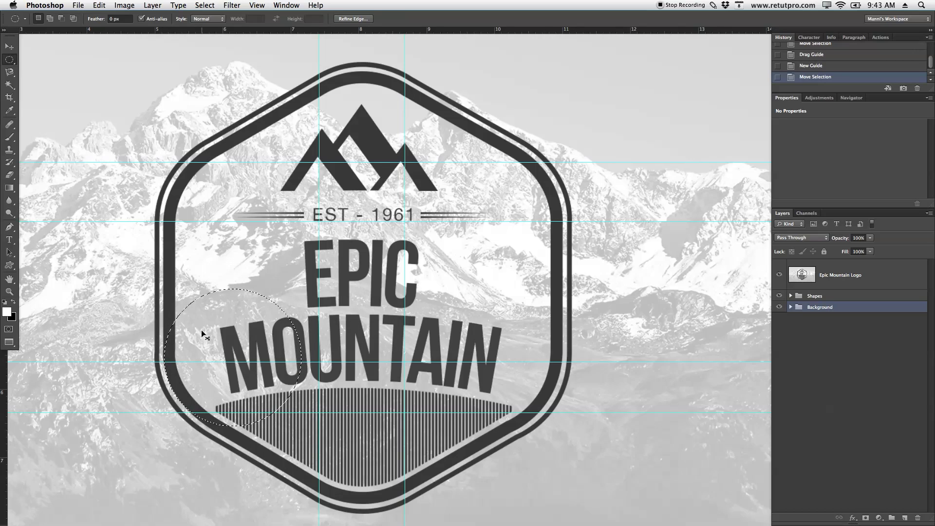
- Deselect, zoom out, and turn off the Epic Mountain Logo layer and Shapes group eyes
{"action": "key", "text": "super+d"}
{"action": "key", "text": "z"}
{"action": "scroll", "coordinate": [271, 300], "scroll_direction": "down", "scroll_amount": 3}
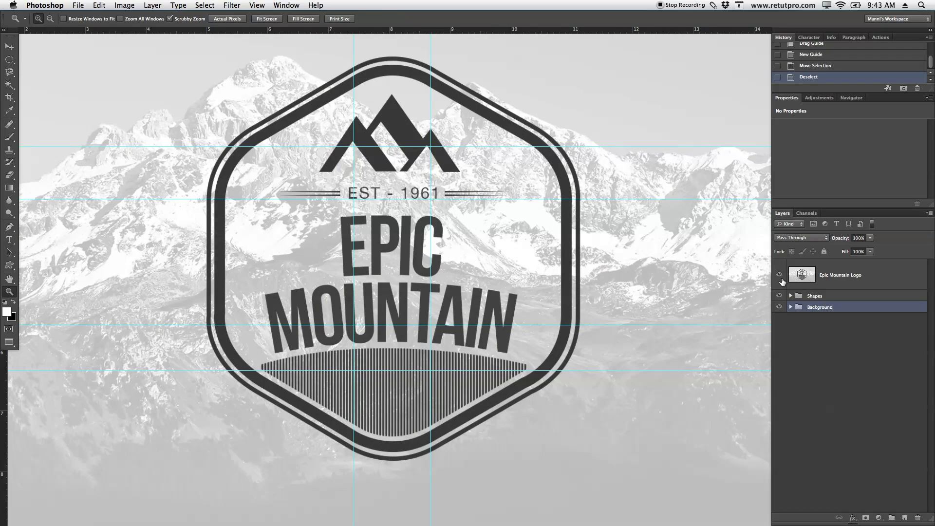
{"action": "left_click", "coordinate": [779, 276]}
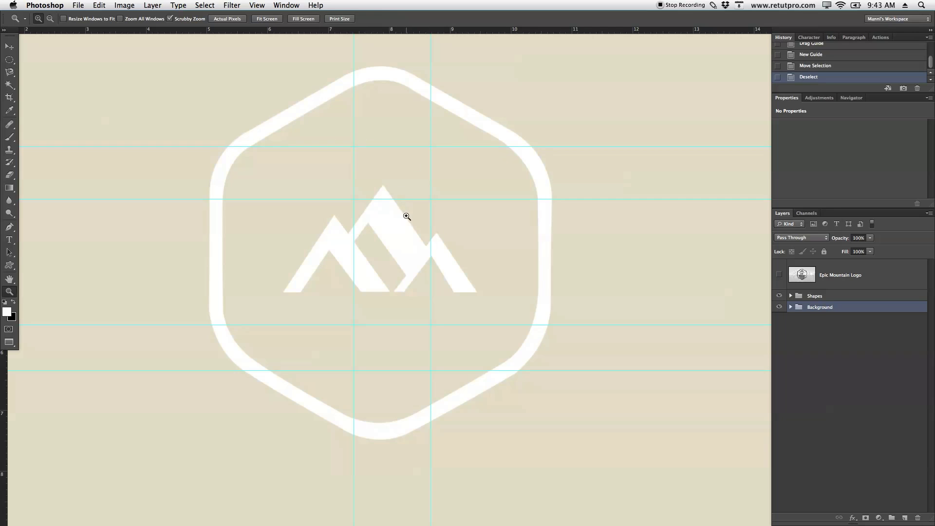
{"action": "left_click", "coordinate": [779, 296]}
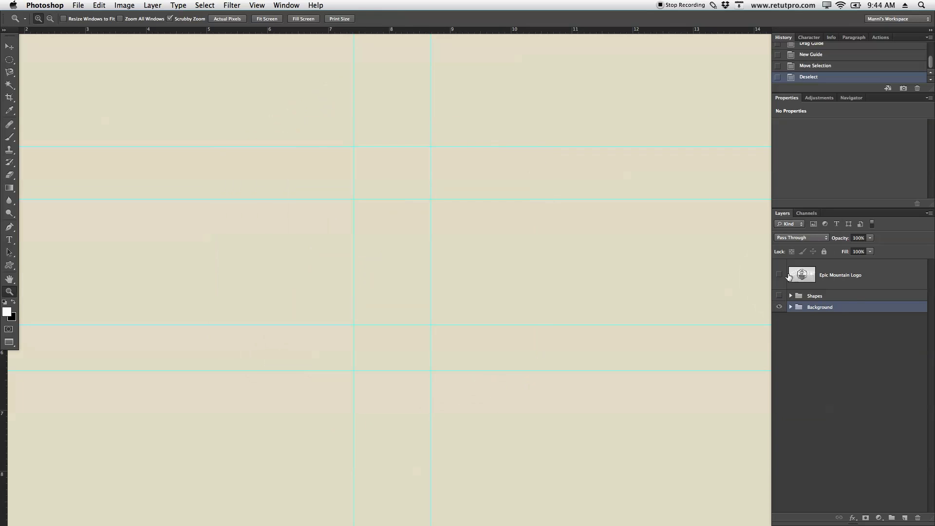
- Show the logo and start a Pen path from the hexagon's top down round its left corners
{"action": "left_click", "coordinate": [779, 275]}
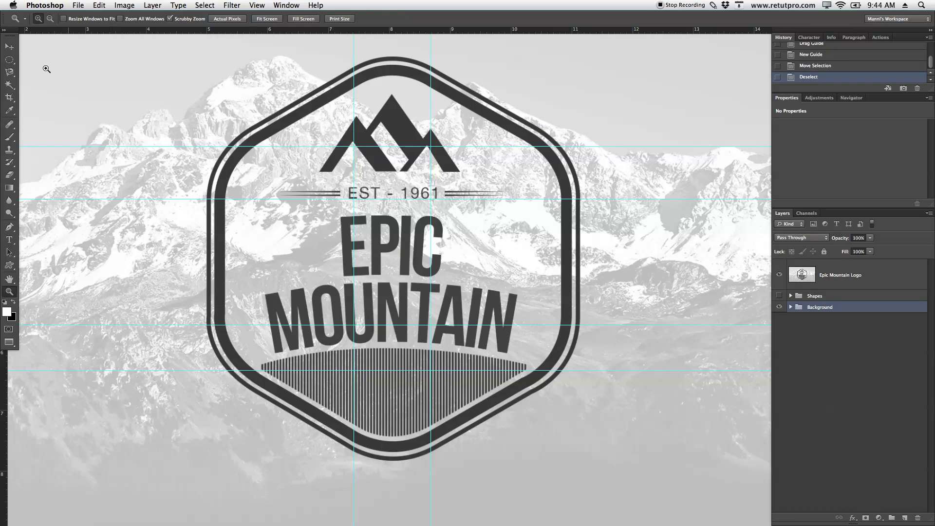
{"action": "left_click", "coordinate": [9, 226]}
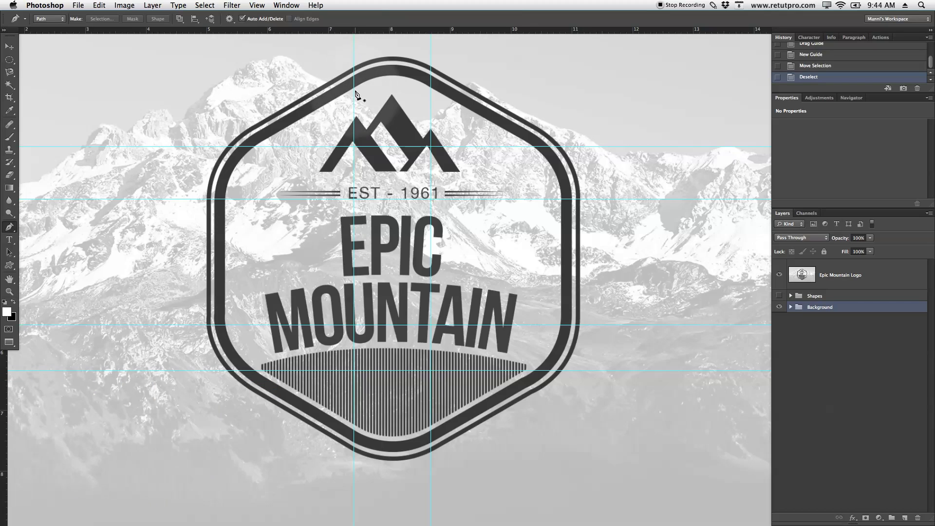
{"action": "left_click", "coordinate": [354, 88]}
{"action": "left_click", "coordinate": [255, 148]}
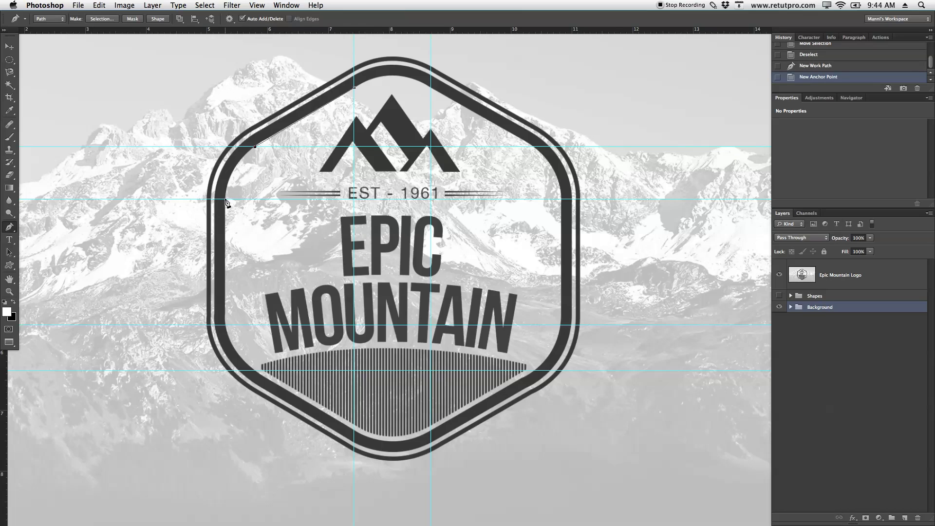
{"action": "left_click_drag", "start_coordinate": [225, 200], "coordinate": [225, 232]}
{"action": "left_click", "coordinate": [225, 325]}
{"action": "left_click_drag", "start_coordinate": [255, 371], "coordinate": [282, 387]}
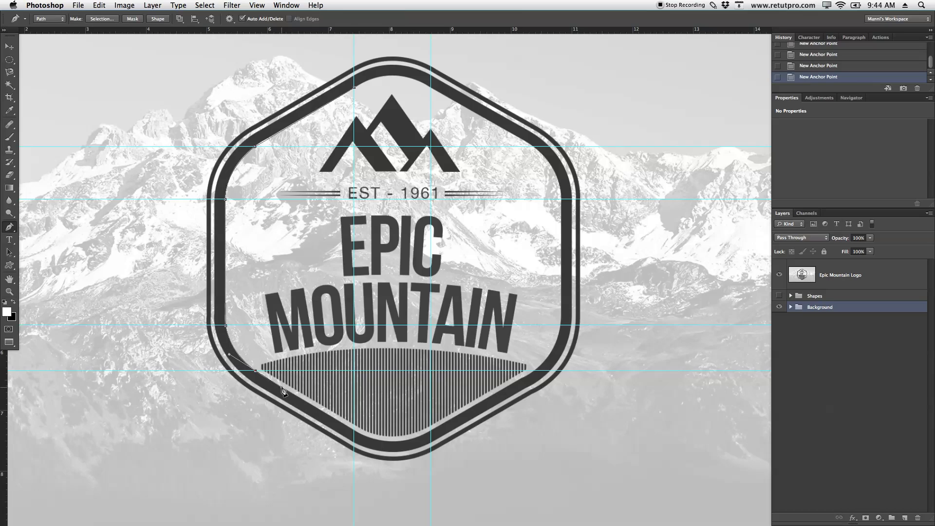
- Continue the path round the bottom and lower-right corners, adjusting the lower-right handle
{"action": "left_click", "coordinate": [354, 430]}
{"action": "left_click_drag", "start_coordinate": [431, 429], "coordinate": [471, 404]}
{"action": "left_click", "coordinate": [448, 419], "text": "alt"}
{"action": "left_click", "coordinate": [535, 371]}
{"action": "left_click_drag", "start_coordinate": [559, 325], "coordinate": [561, 295]}
{"action": "left_click", "coordinate": [560, 198]}
{"action": "key", "text": "super+z"}
{"action": "left_click_drag", "start_coordinate": [562, 295], "coordinate": [565, 299]}
{"action": "left_click_drag", "start_coordinate": [561, 303], "coordinate": [560, 302]}
- Trace up the right side and across the top edge, closing the hexagon path
{"action": "left_click", "coordinate": [560, 198]}
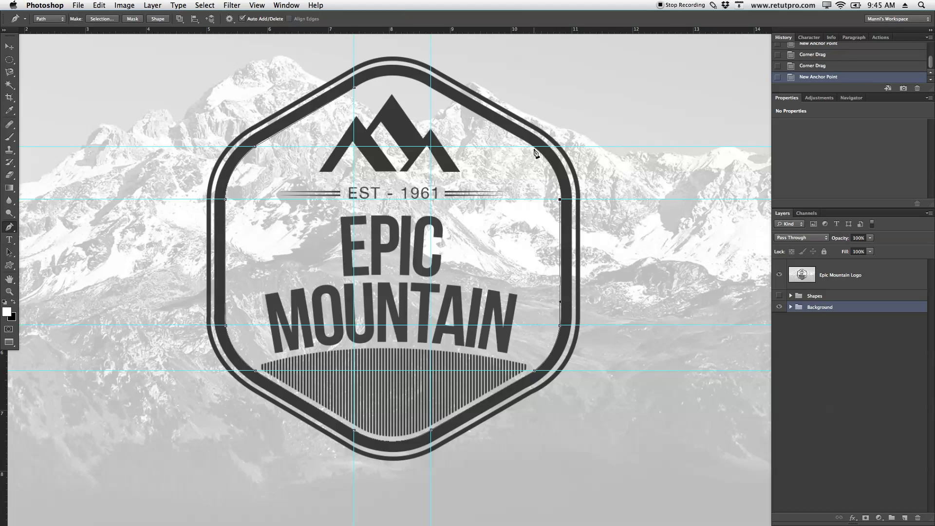
{"action": "left_click_drag", "start_coordinate": [534, 146], "coordinate": [505, 125]}
{"action": "left_click", "coordinate": [504, 127], "text": "alt"}
{"action": "left_click", "coordinate": [431, 87]}
{"action": "left_click_drag", "start_coordinate": [354, 87], "coordinate": [311, 112]}
{"action": "left_click", "coordinate": [386, 88]}
- Hide the logo layer, reshape the path's lower-left curve, nudge a guide, and zoom out
{"action": "left_click", "coordinate": [805, 287]}
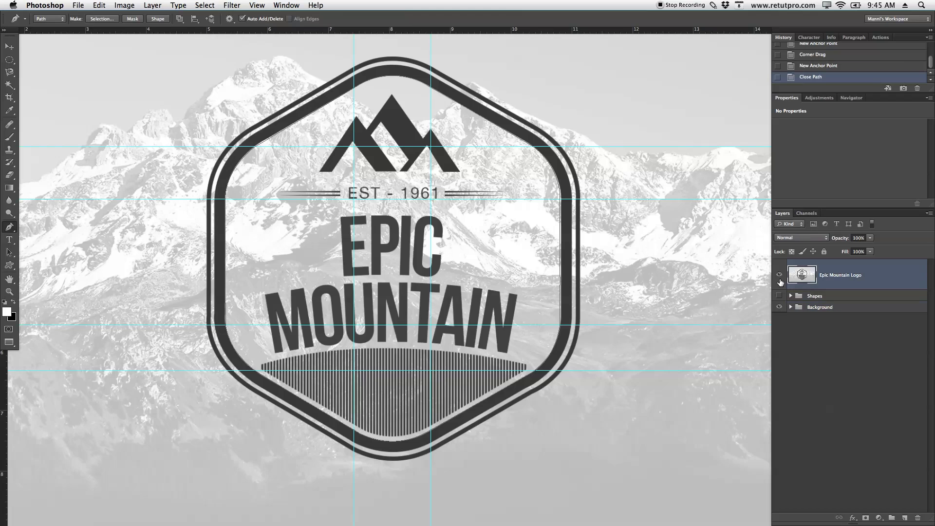
{"action": "key", "text": "ctrl+comma"}
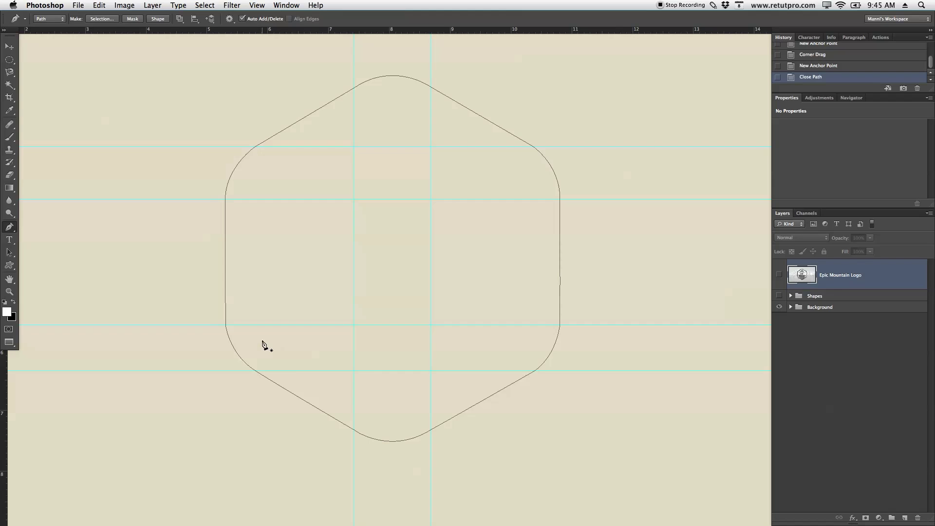
{"action": "left_click", "coordinate": [238, 349], "text": "super"}
{"action": "left_click_drag", "start_coordinate": [232, 346], "coordinate": [229, 354]}
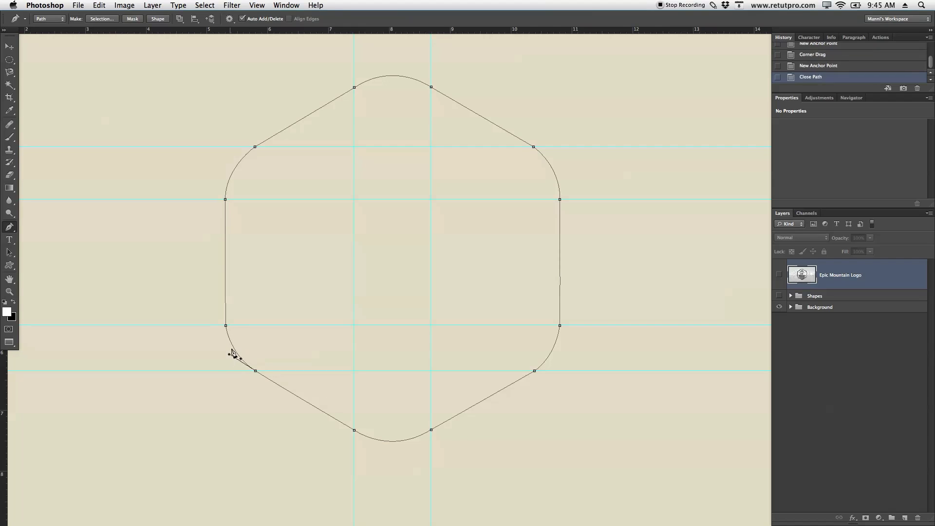
{"action": "left_click_drag", "start_coordinate": [226, 200], "coordinate": [222, 200]}
{"action": "left_click", "coordinate": [229, 200], "text": "super"}
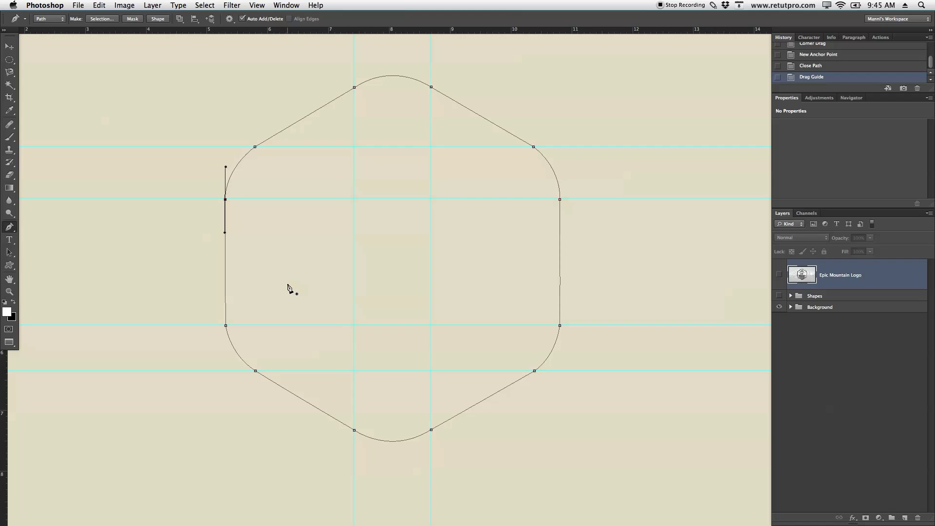
{"action": "key", "text": "z"}
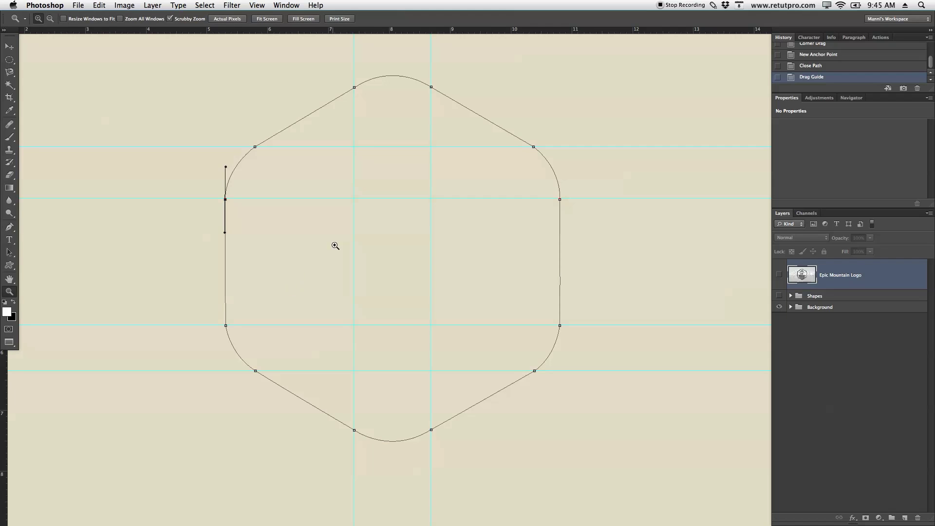
{"action": "left_click_drag", "start_coordinate": [334, 246], "coordinate": [328, 247]}
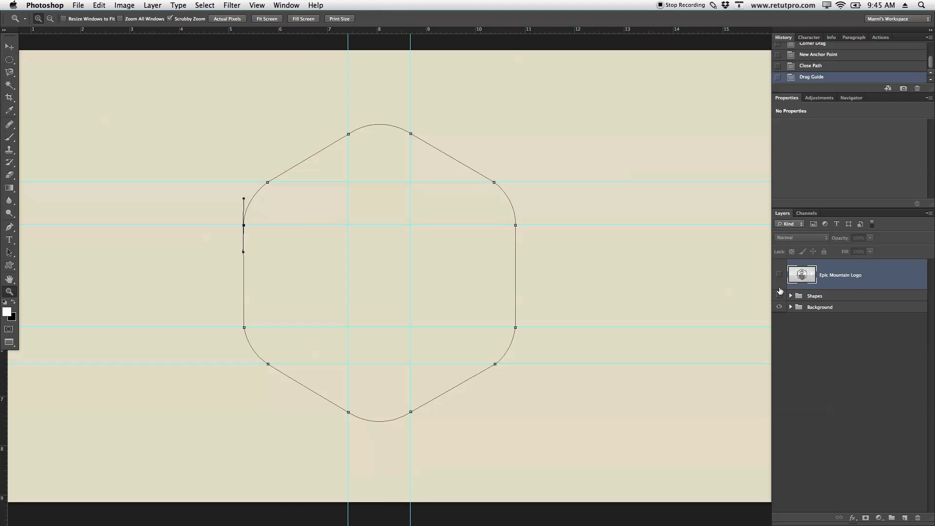
{"action": "left_click", "coordinate": [779, 275]}
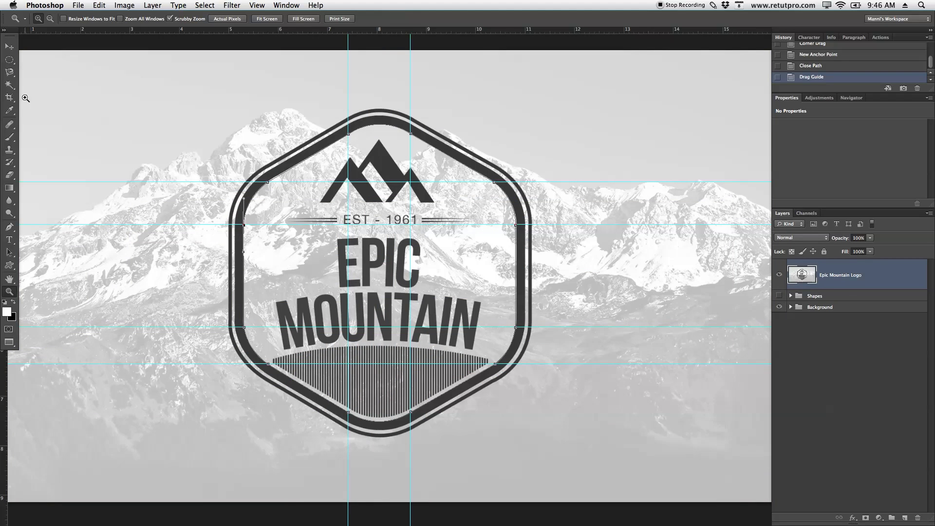
{"action": "left_click", "coordinate": [10, 227]}
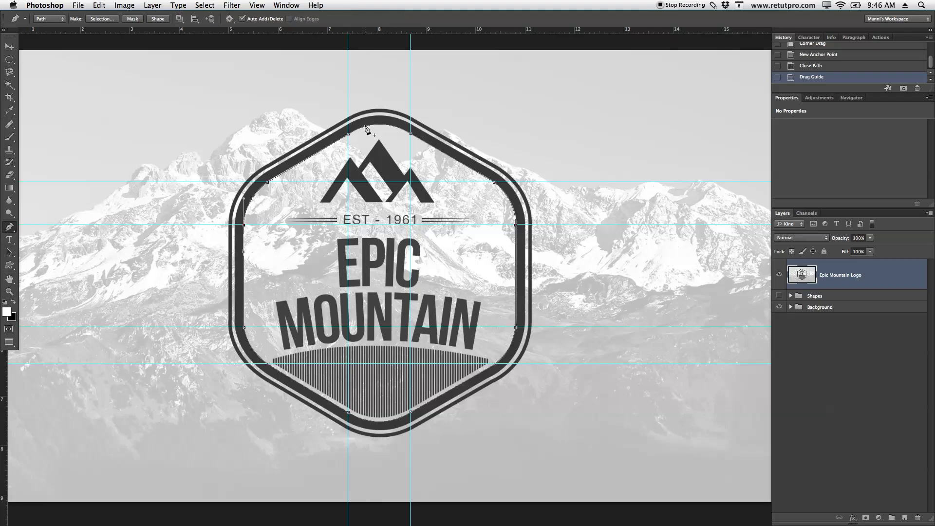
{"action": "left_click", "coordinate": [348, 125]}
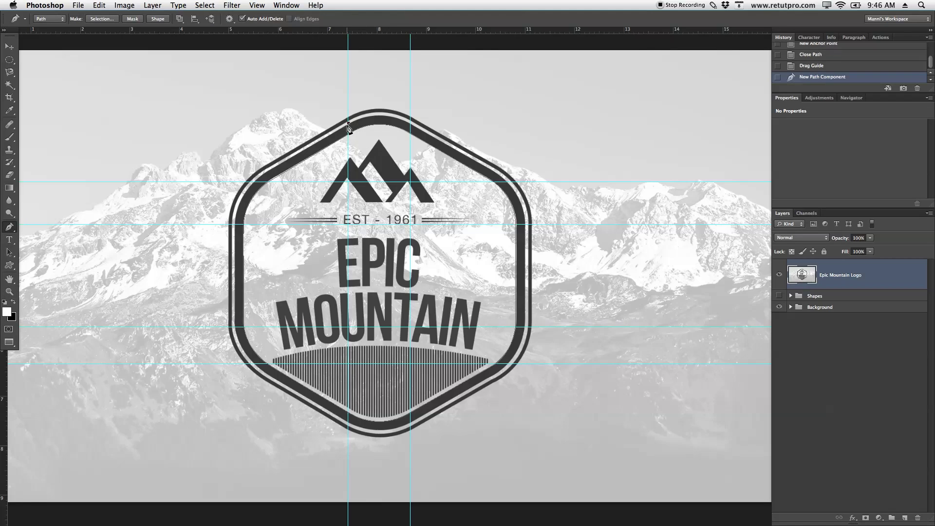
{"action": "left_click", "coordinate": [255, 181]}
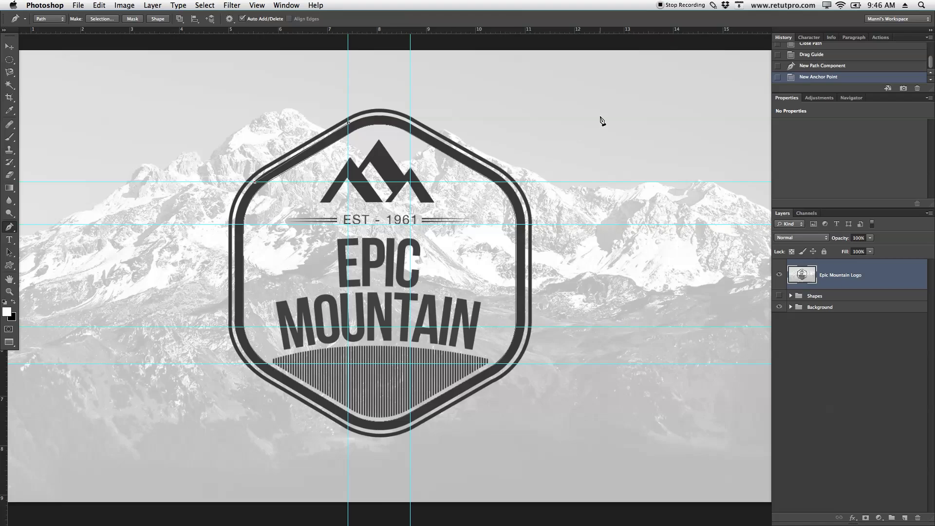
{"action": "left_click", "coordinate": [816, 61]}
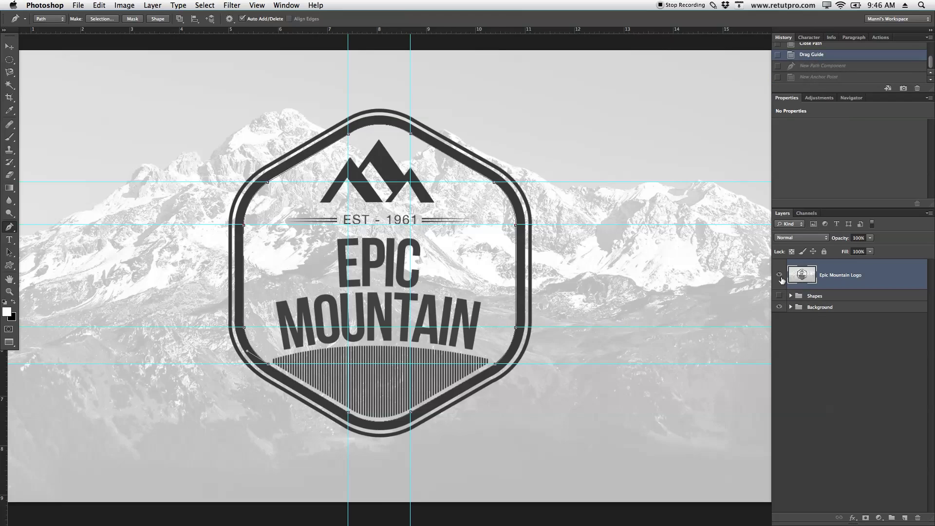
{"action": "left_click", "coordinate": [779, 275]}
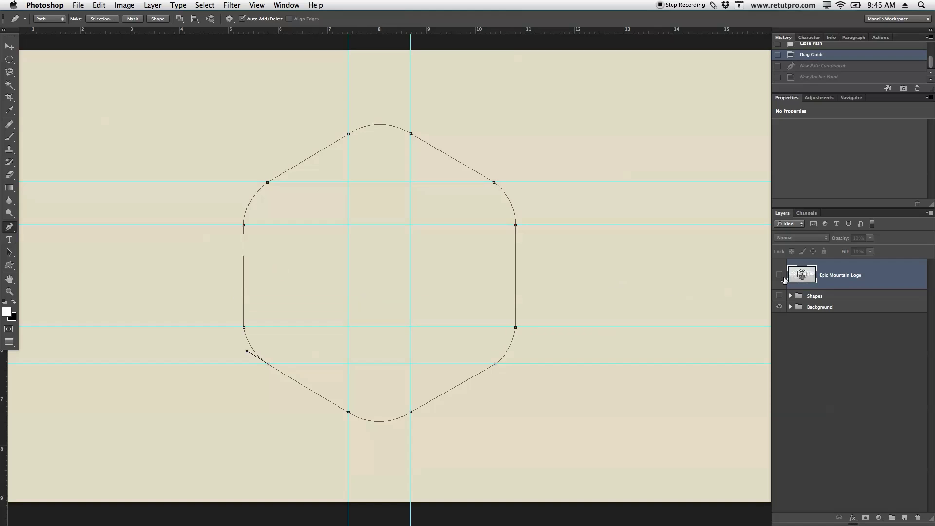
- Save the hexagon path as a named custom shape and deselect the path
{"action": "right_click", "coordinate": [378, 276]}
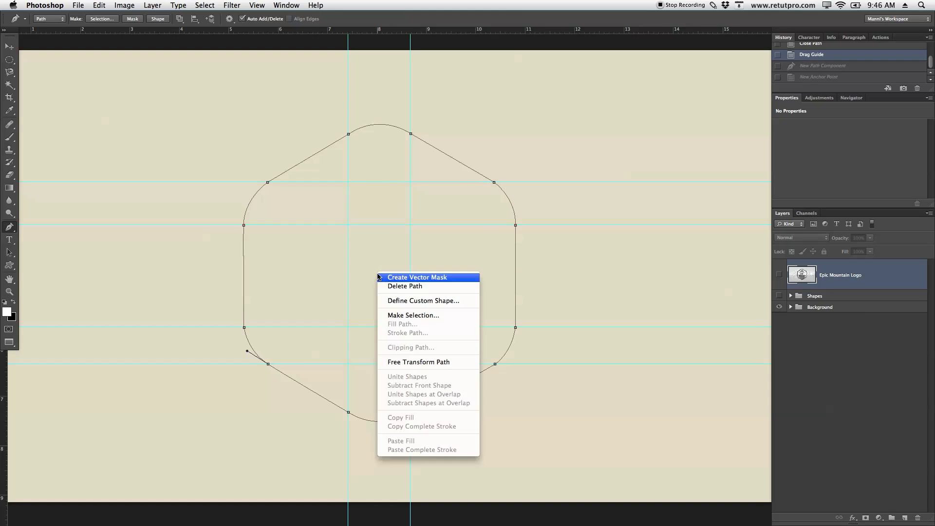
{"action": "left_click", "coordinate": [411, 300]}
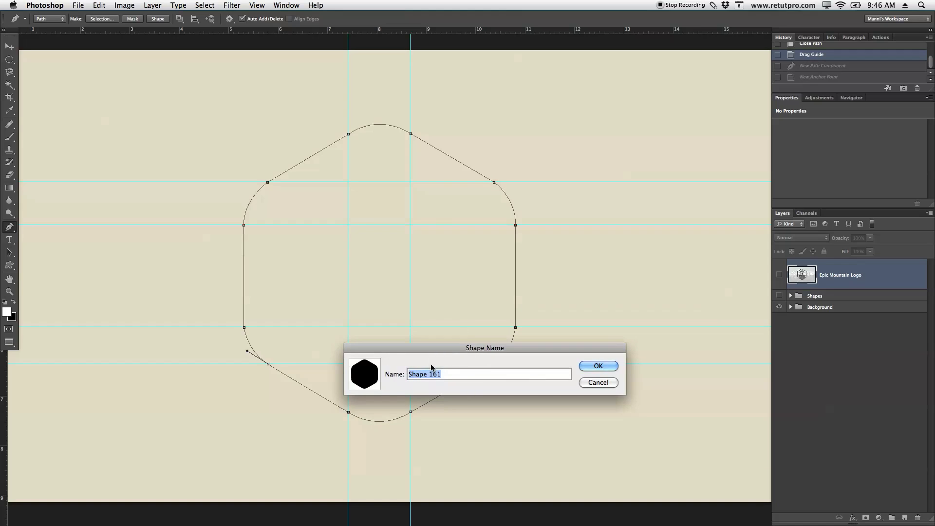
{"action": "left_click", "coordinate": [439, 373]}
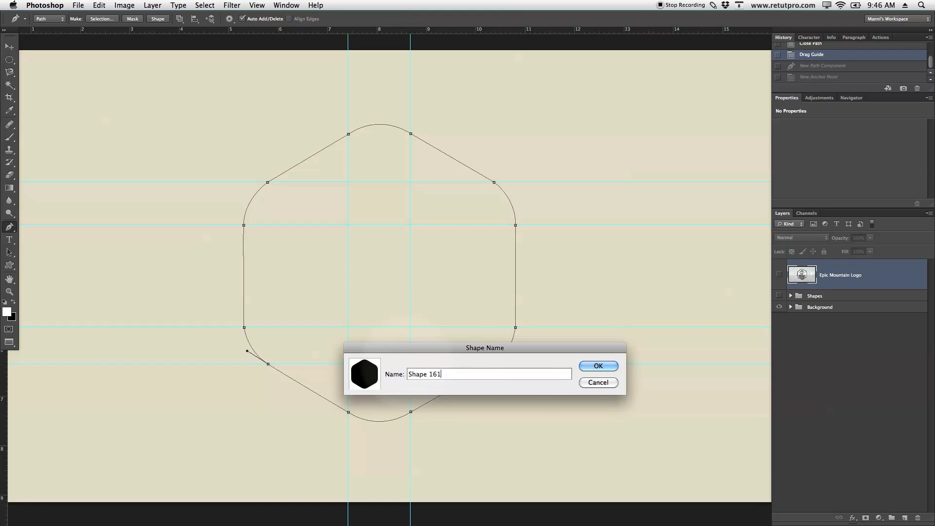
{"action": "left_click", "coordinate": [604, 365]}
{"action": "key", "text": "Escape"}
{"action": "key", "text": "Escape"}
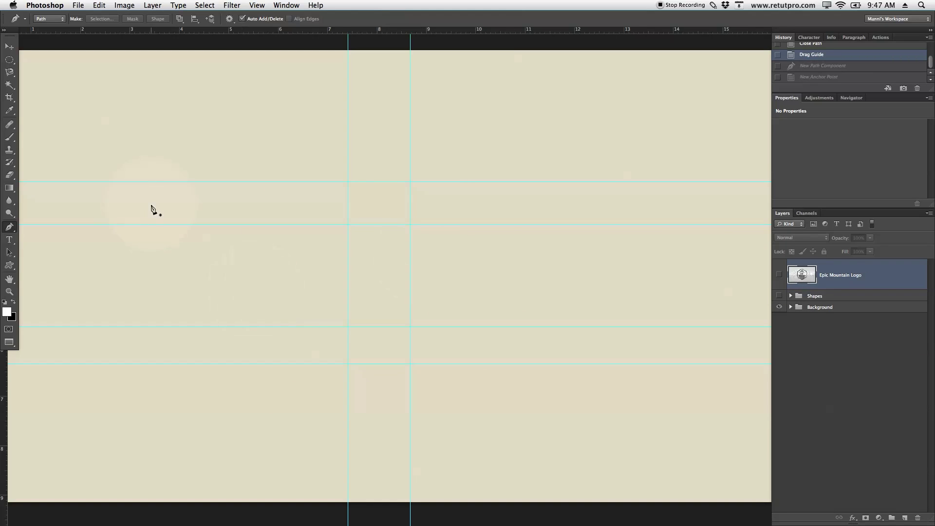
- Pick the new hexagon in the Custom Shape Tool and drag it out across the canvas centre
{"action": "key", "text": "u"}
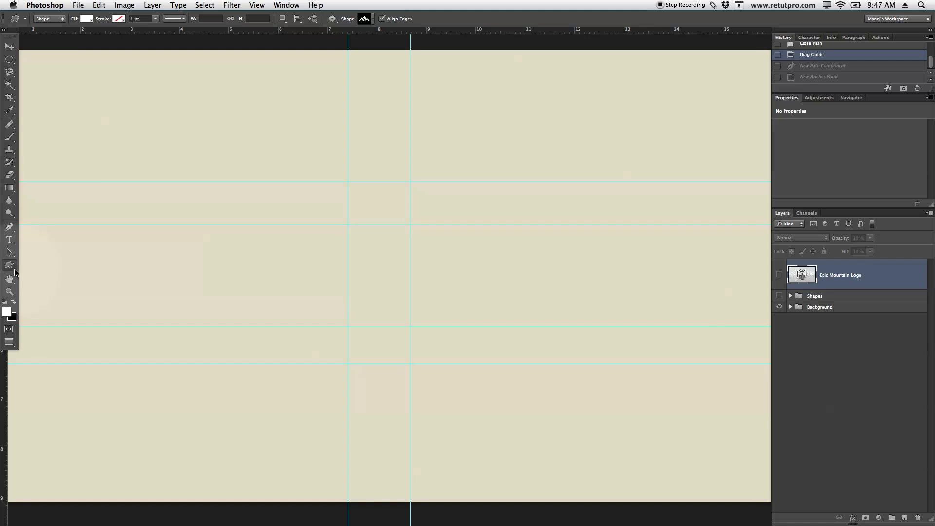
{"action": "left_click", "coordinate": [8, 275]}
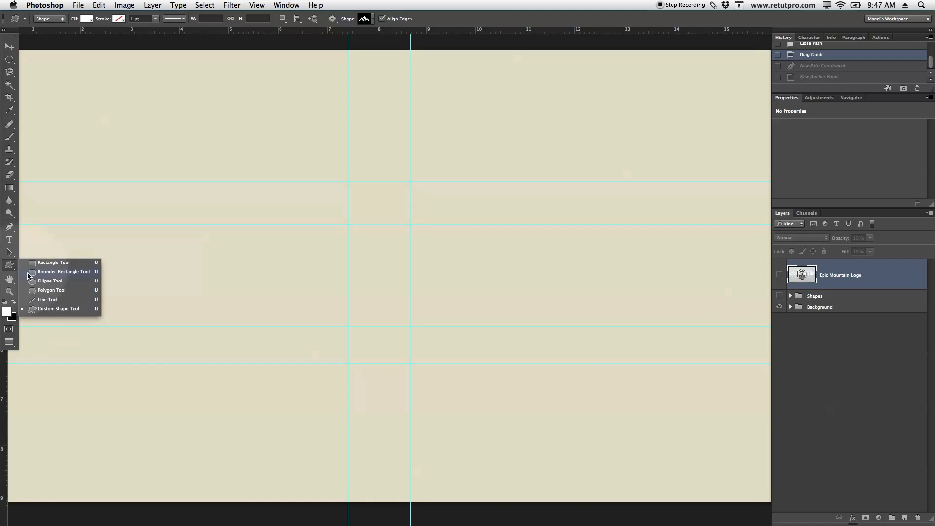
{"action": "left_click", "coordinate": [62, 308]}
{"action": "left_click", "coordinate": [373, 20]}
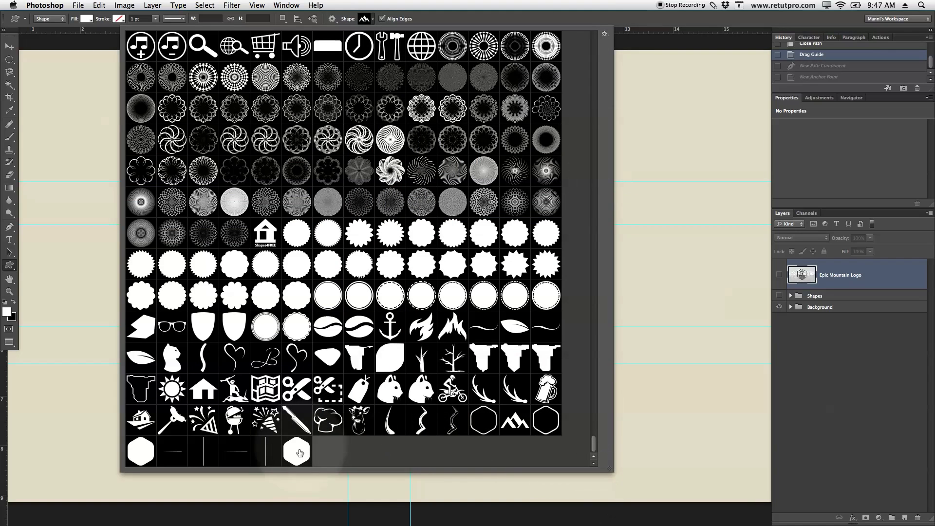
{"action": "left_click", "coordinate": [300, 454]}
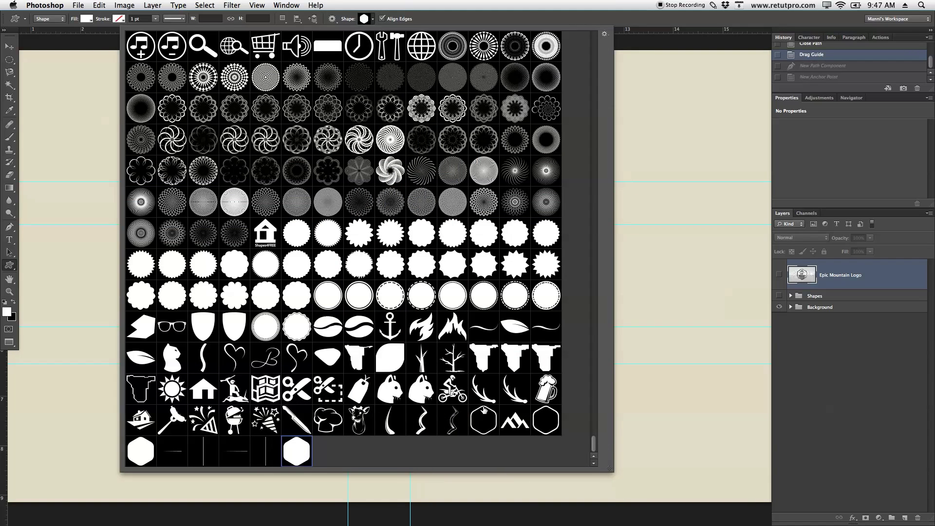
{"action": "key", "text": "Return"}
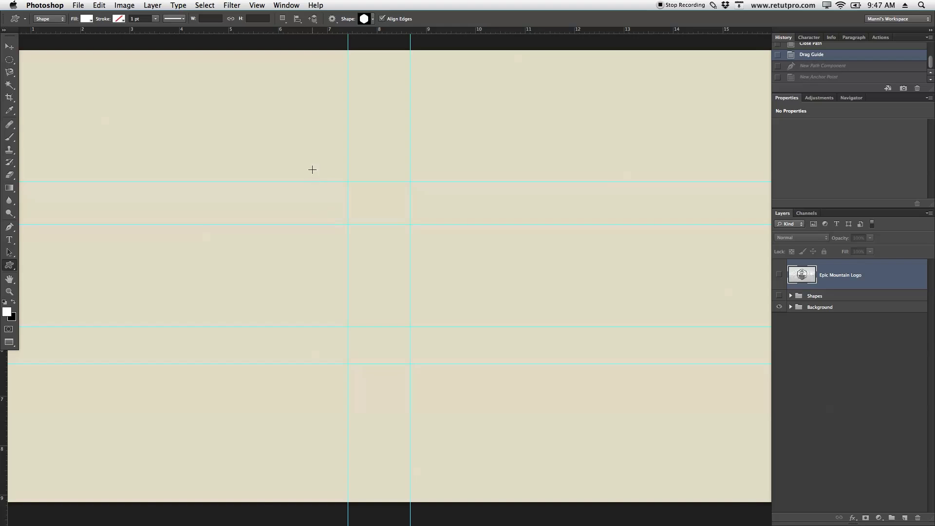
{"action": "left_click_drag", "start_coordinate": [301, 142], "coordinate": [495, 421]}
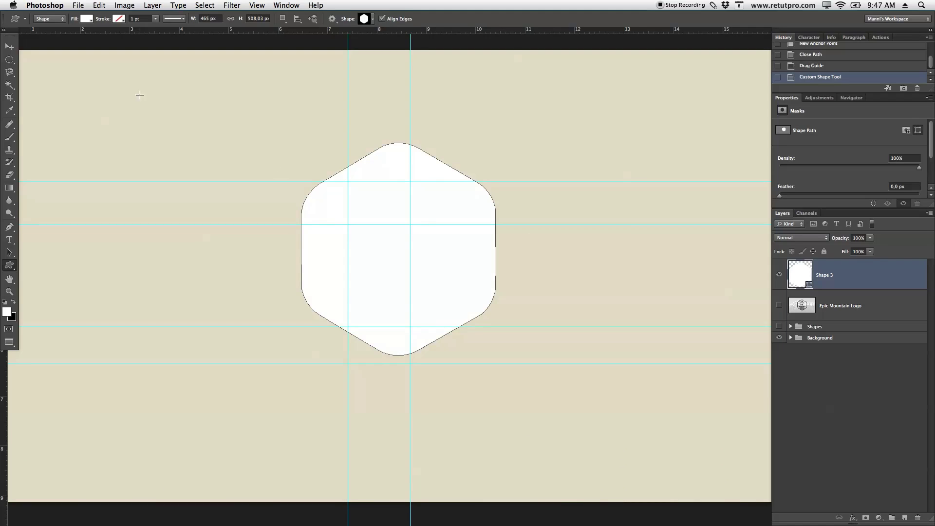
- Give Shape 3 no fill and a solid red stroke about 6,05 pt wide
{"action": "left_click", "coordinate": [86, 19]}
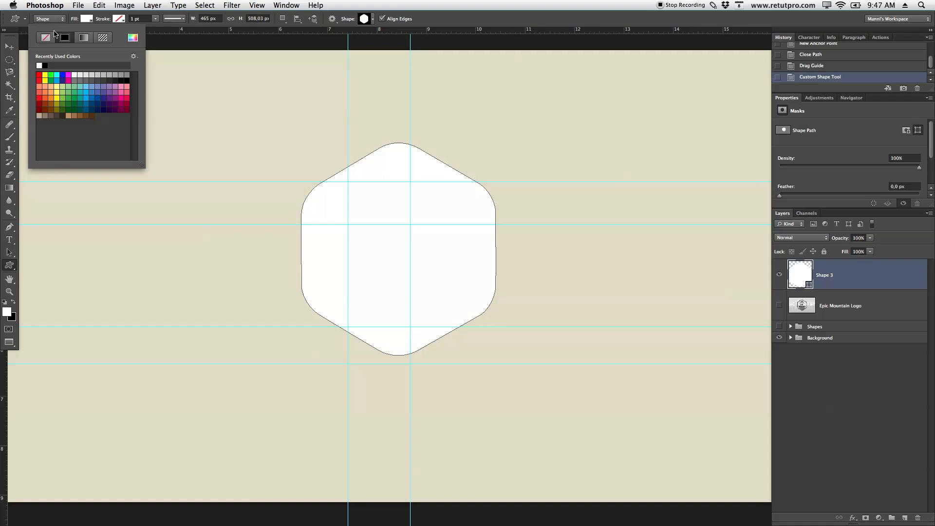
{"action": "left_click", "coordinate": [45, 38]}
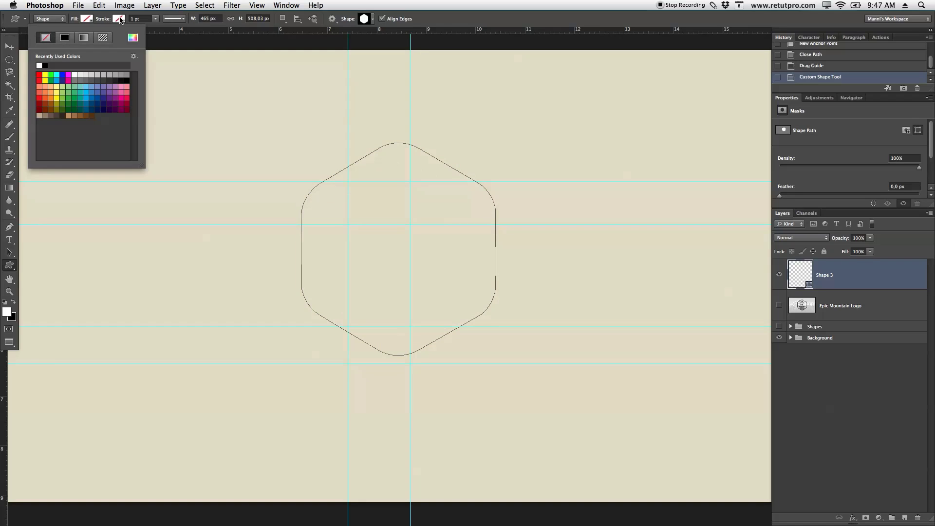
{"action": "left_click", "coordinate": [120, 20]}
{"action": "left_click", "coordinate": [97, 39]}
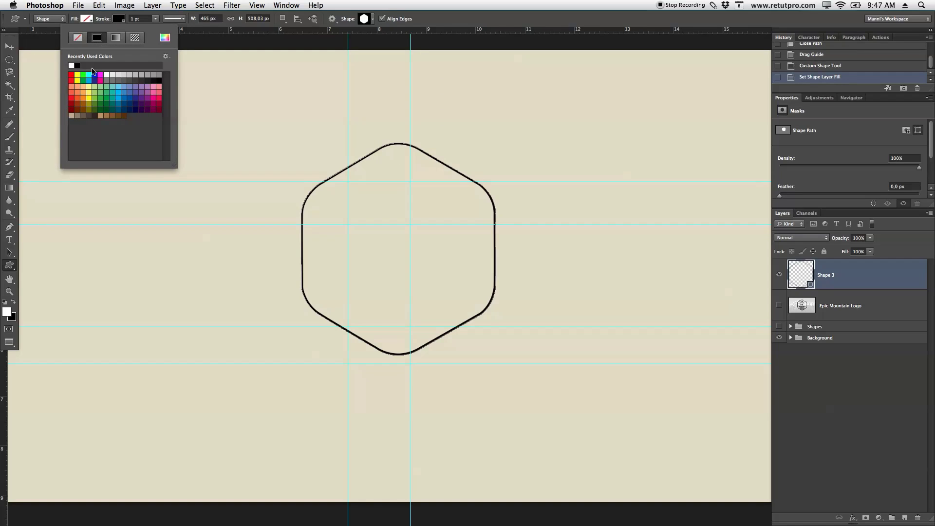
{"action": "left_click", "coordinate": [72, 75]}
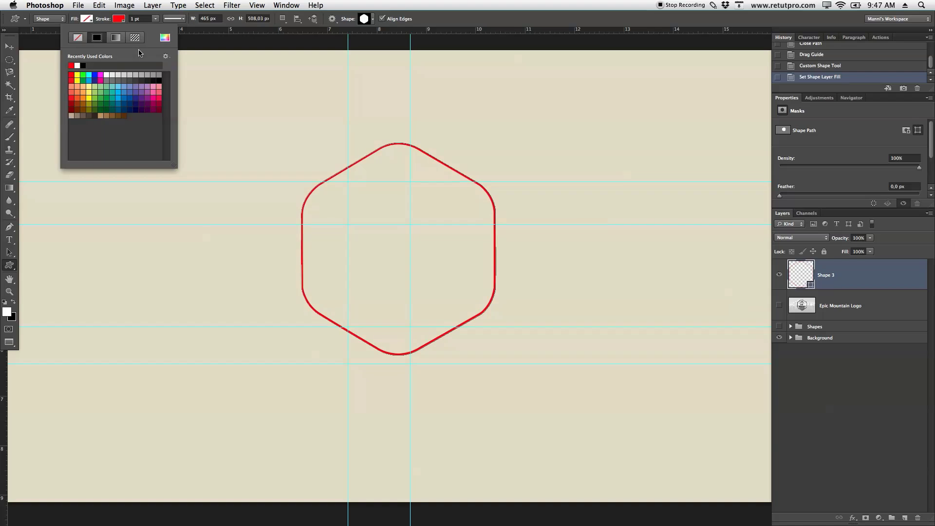
{"action": "left_click", "coordinate": [155, 19]}
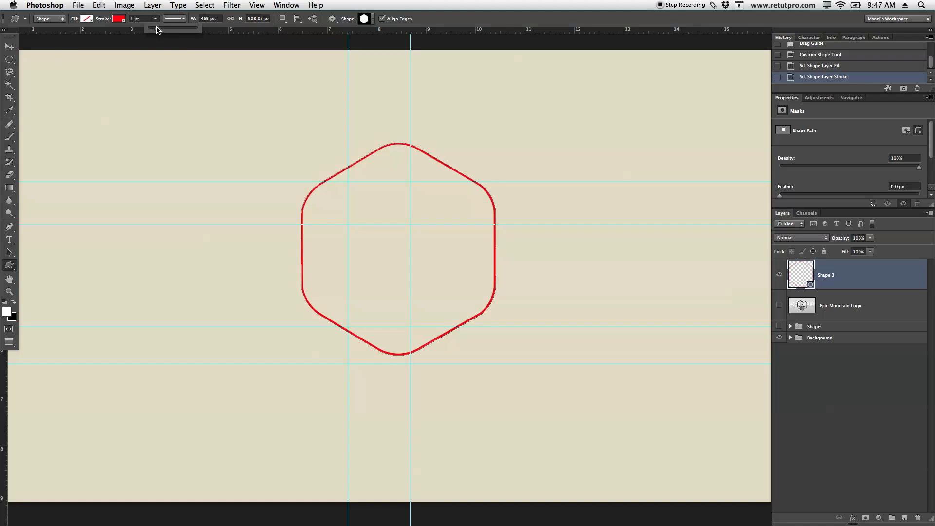
{"action": "left_click_drag", "start_coordinate": [159, 30], "coordinate": [161, 29]}
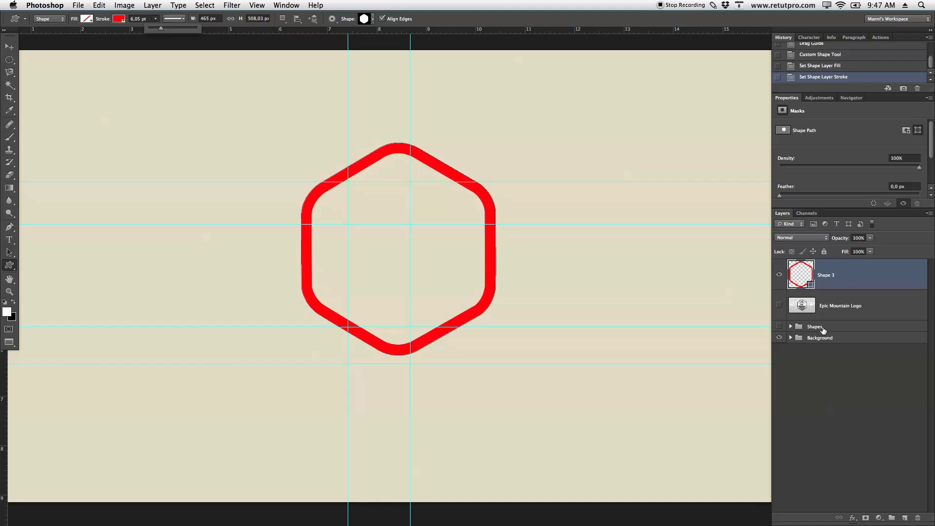
- Delete the red test hexagon layer, show the Epic Mountain Logo, and zoom into the mountains
{"action": "key", "text": "Delete"}
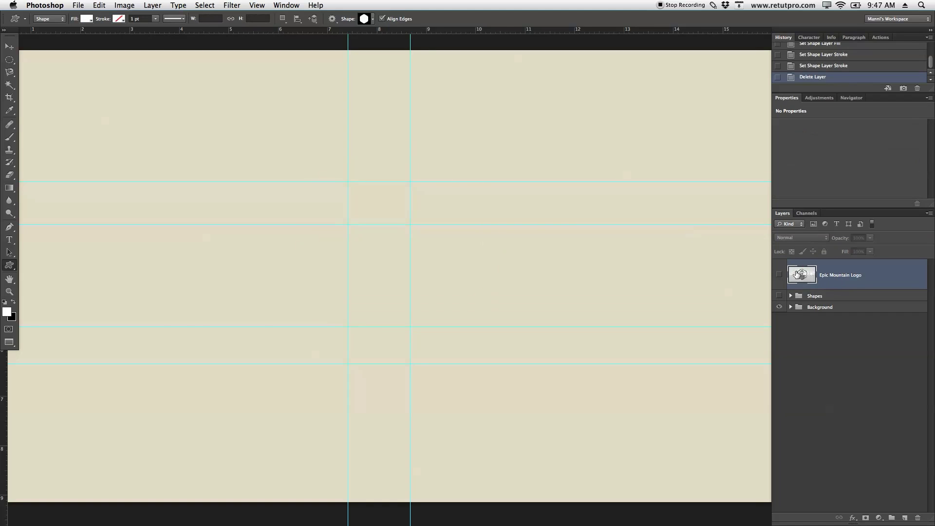
{"action": "left_click", "coordinate": [779, 275]}
{"action": "key", "text": "z"}
{"action": "left_click", "coordinate": [397, 186]}
{"action": "scroll", "coordinate": [473, 238], "scroll_direction": "up", "scroll_amount": 5}
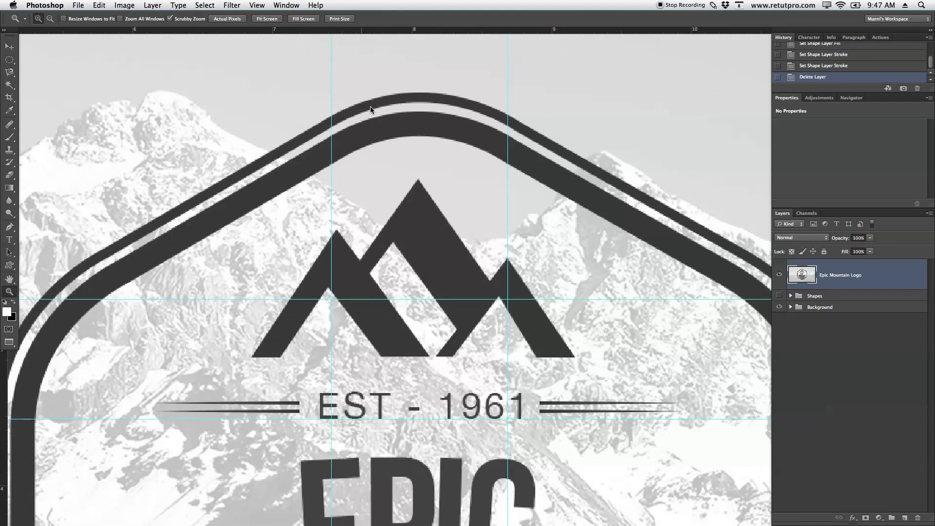
- Clear all guides via View > Clear Guides and add a vertical guide at the mountains' left edge
{"action": "left_click", "coordinate": [257, 5]}
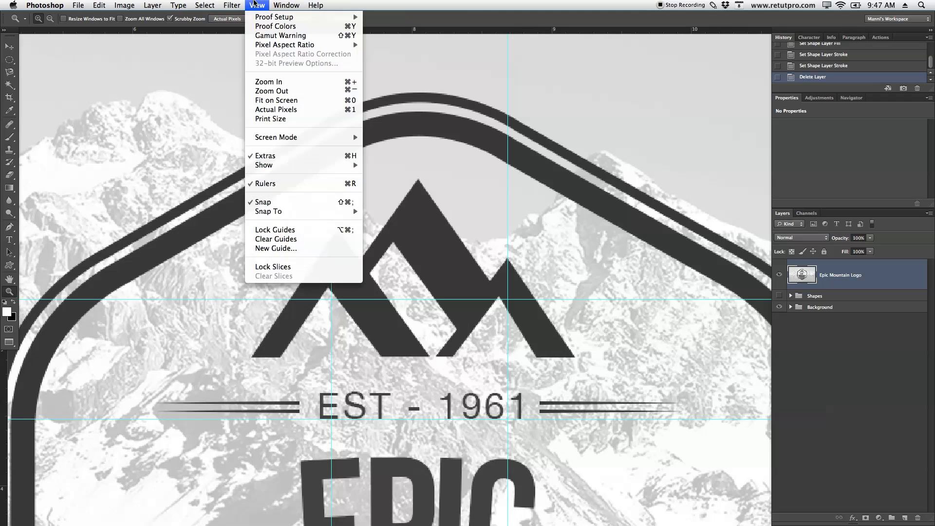
{"action": "left_click", "coordinate": [285, 243]}
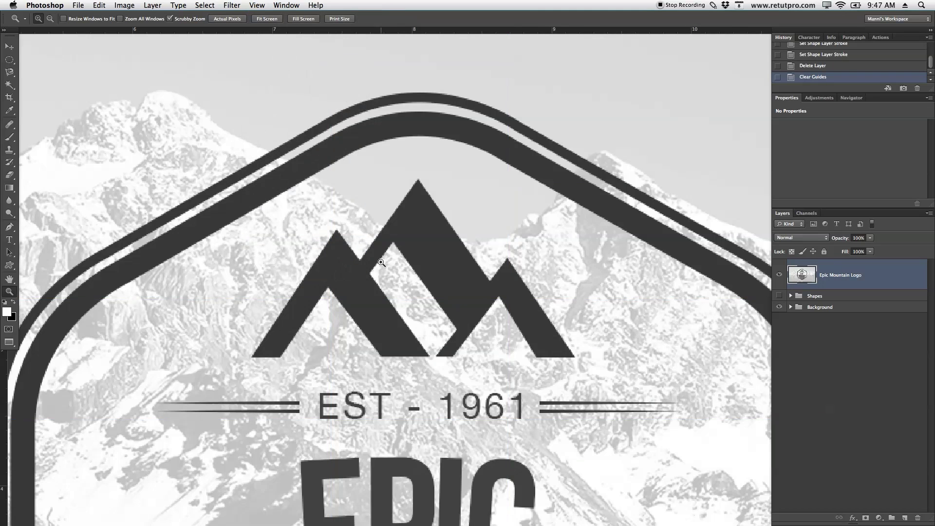
{"action": "left_click", "coordinate": [414, 259]}
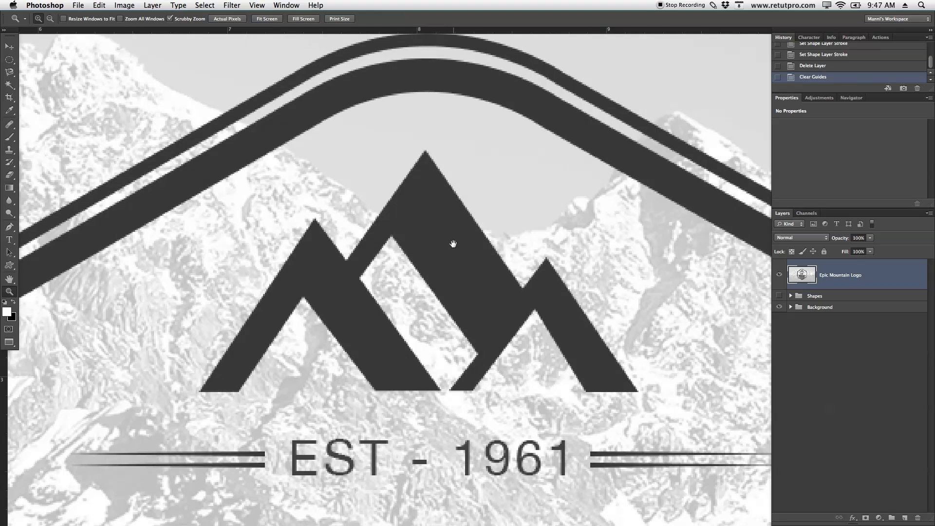
{"action": "left_click_drag", "start_coordinate": [451, 253], "coordinate": [450, 257]}
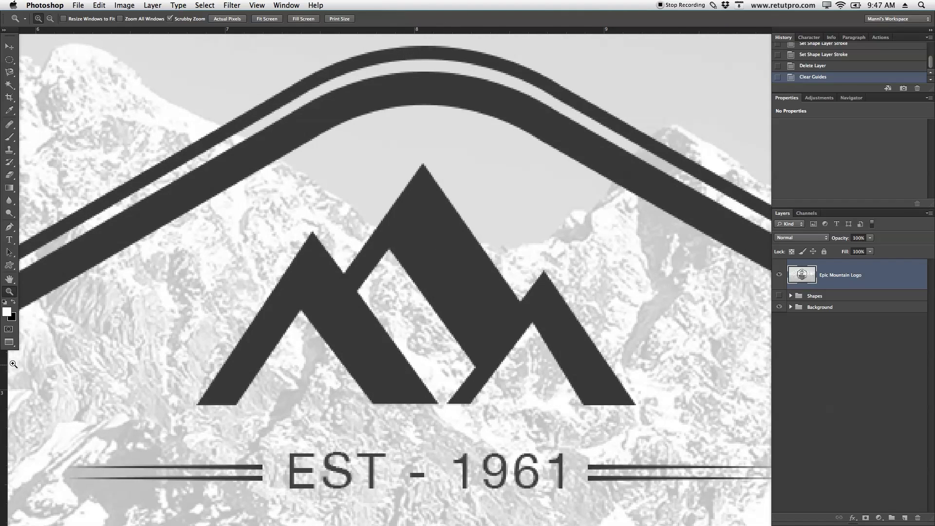
{"action": "left_click_drag", "start_coordinate": [3, 368], "coordinate": [199, 325]}
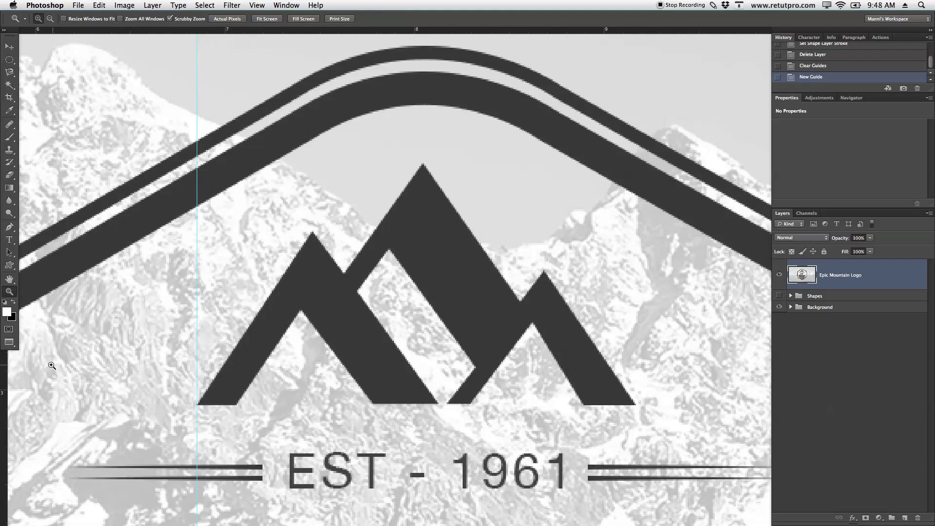
- Add vertical guides at the left peak, central peak, right peak and right base
{"action": "left_click_drag", "start_coordinate": [6, 366], "coordinate": [301, 307]}
{"action": "left_click_drag", "start_coordinate": [5, 373], "coordinate": [313, 246]}
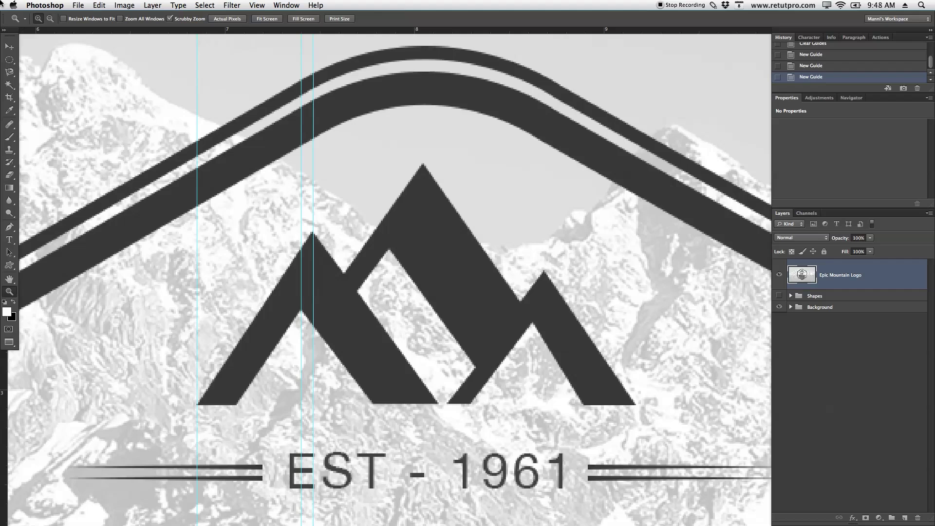
{"action": "left_click", "coordinate": [10, 47]}
{"action": "left_click_drag", "start_coordinate": [5, 361], "coordinate": [343, 273]}
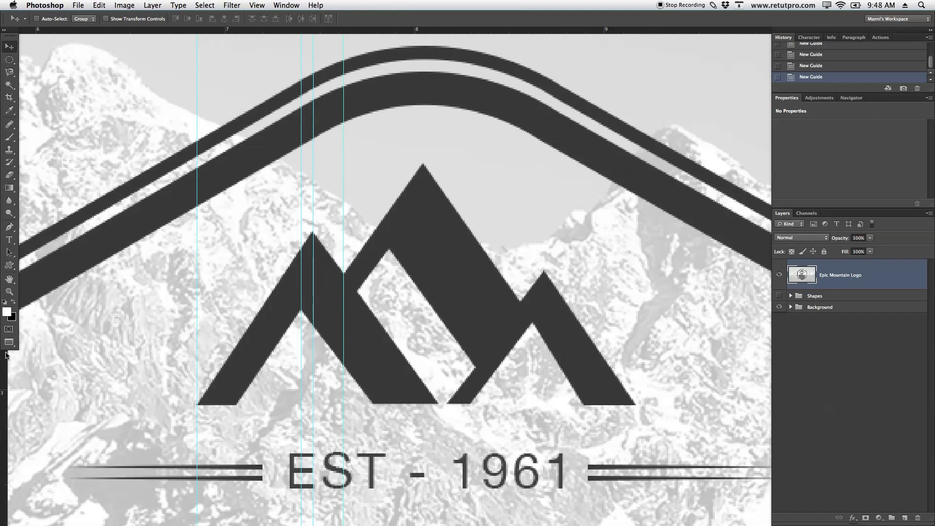
{"action": "left_click_drag", "start_coordinate": [6, 361], "coordinate": [422, 185]}
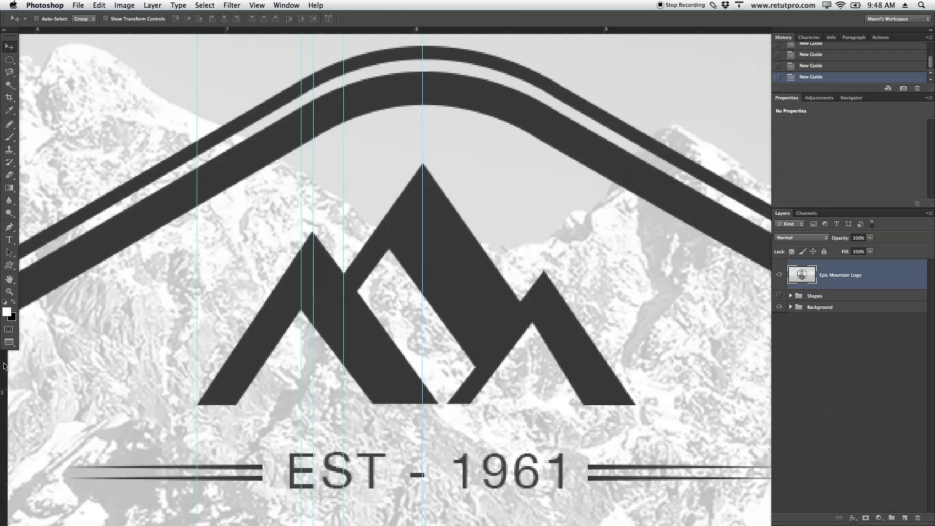
{"action": "left_click_drag", "start_coordinate": [4, 365], "coordinate": [521, 312]}
{"action": "left_click_drag", "start_coordinate": [5, 378], "coordinate": [542, 283]}
{"action": "left_click_drag", "start_coordinate": [5, 378], "coordinate": [635, 363]}
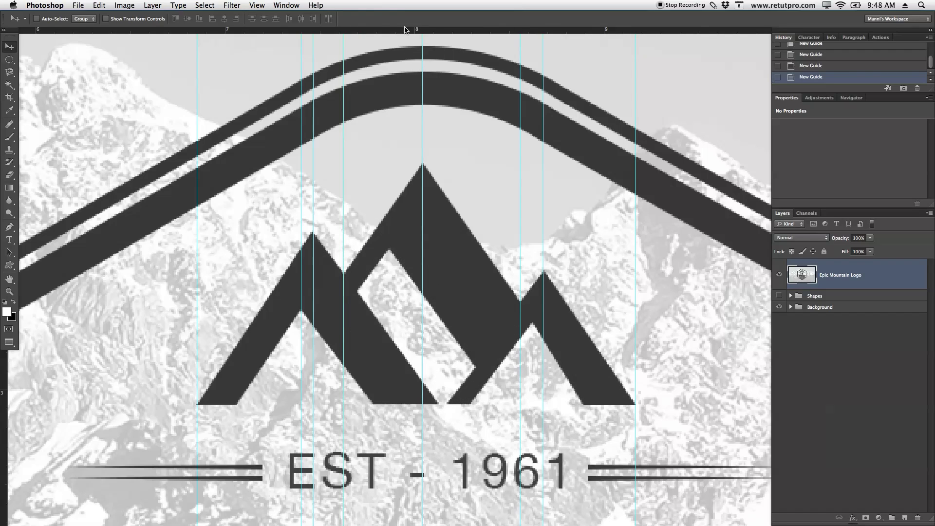
- Add horizontal guides at the central peak tip, side peak tips and mountain corners
{"action": "left_click_drag", "start_coordinate": [402, 31], "coordinate": [420, 165]}
{"action": "left_click_drag", "start_coordinate": [448, 29], "coordinate": [428, 249]}
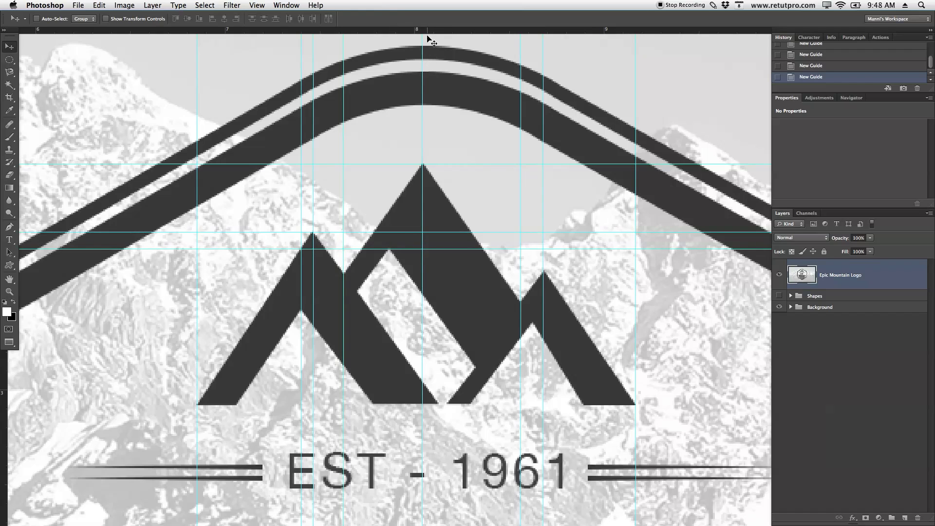
{"action": "left_click_drag", "start_coordinate": [431, 30], "coordinate": [438, 405]}
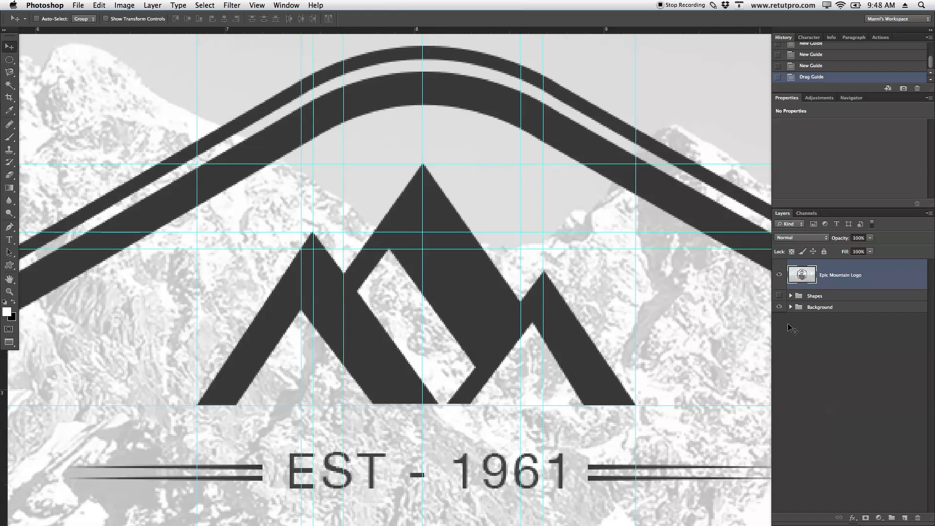
- On a new layer, start a Pen path at the lower-left corner, tracing the baseline and left inner peak
{"action": "left_click", "coordinate": [905, 518]}
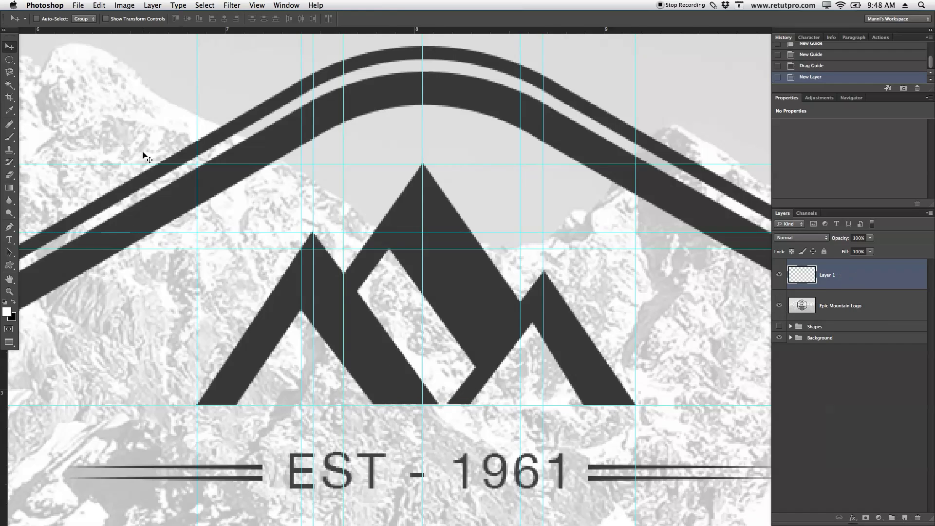
{"action": "left_click", "coordinate": [9, 227]}
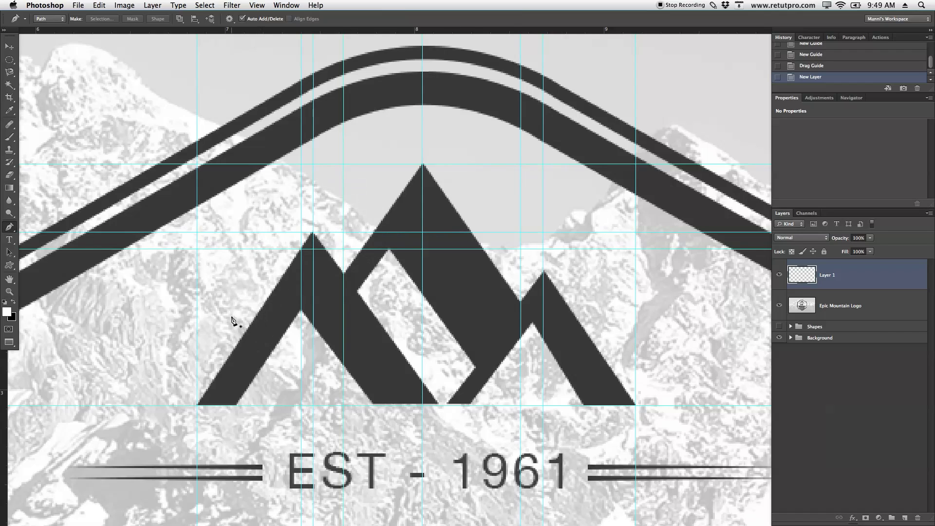
{"action": "left_click", "coordinate": [197, 405]}
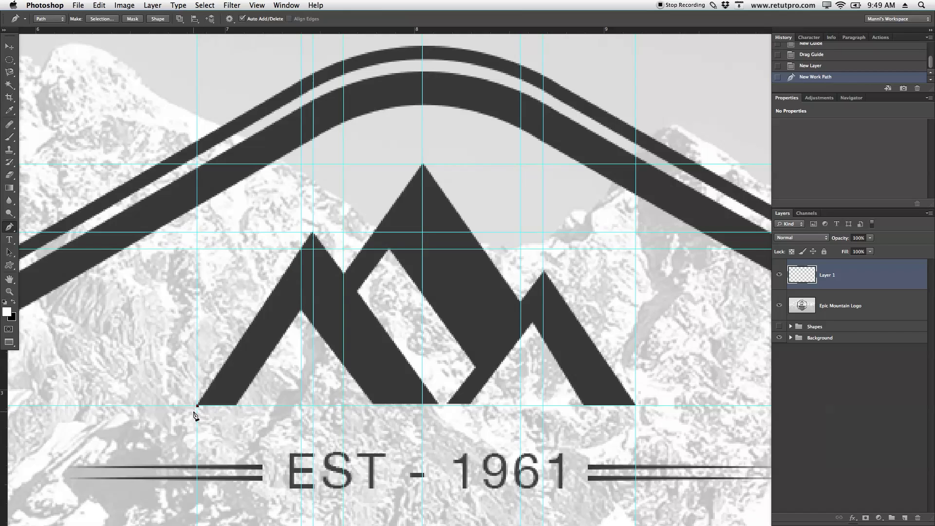
{"action": "left_click", "coordinate": [237, 405]}
{"action": "left_click", "coordinate": [302, 310]}
{"action": "left_click", "coordinate": [372, 405]}
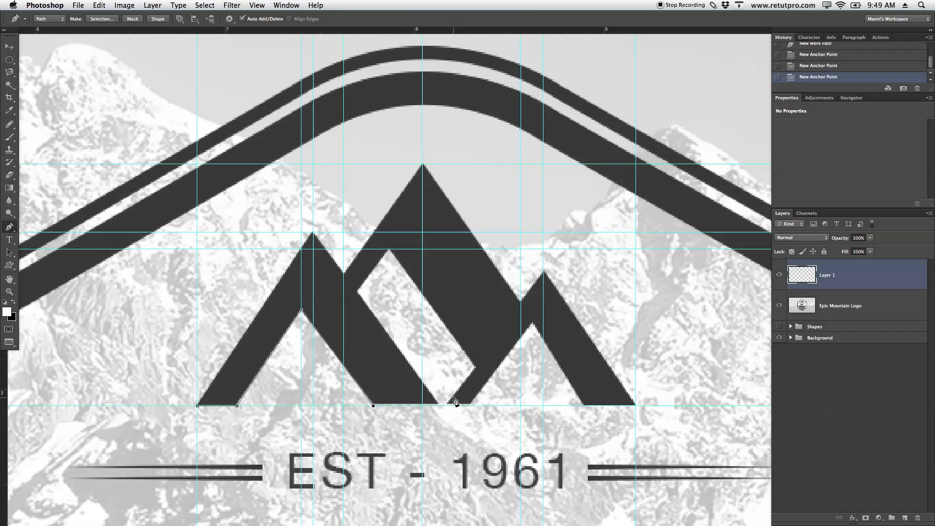
{"action": "left_click", "coordinate": [439, 405]}
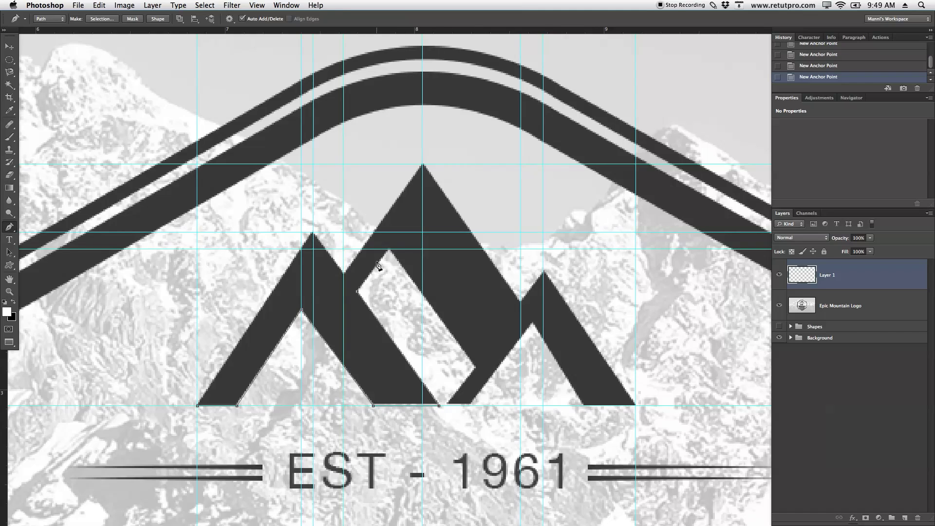
{"action": "left_click", "coordinate": [476, 366]}
{"action": "left_click", "coordinate": [448, 404]}
{"action": "left_click", "coordinate": [471, 405]}
- Trace the right inner peak, right peak, main peak and left peak, closing the path at the start
{"action": "left_click", "coordinate": [532, 322]}
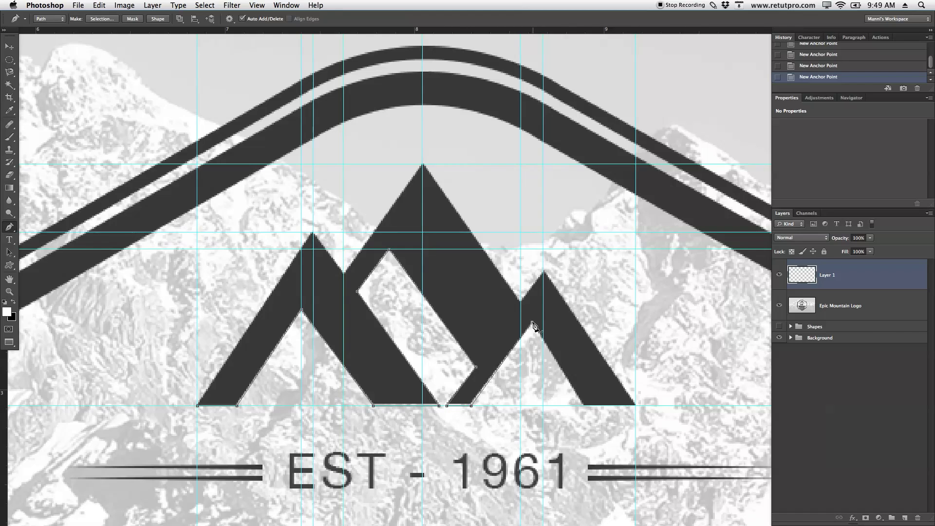
{"action": "left_click", "coordinate": [584, 405]}
{"action": "left_click", "coordinate": [636, 405]}
{"action": "left_click", "coordinate": [544, 271]}
{"action": "left_click", "coordinate": [521, 300]}
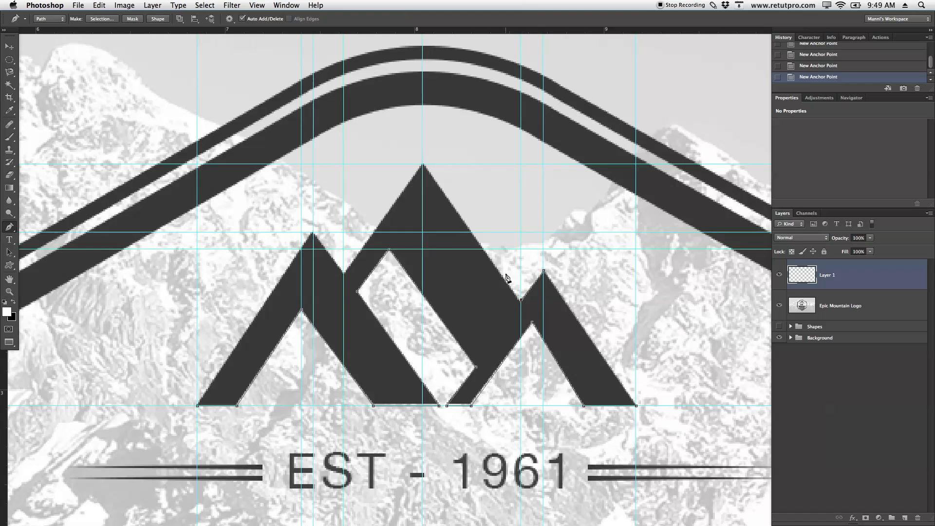
{"action": "left_click", "coordinate": [422, 164]}
{"action": "left_click", "coordinate": [344, 272]}
{"action": "left_click", "coordinate": [314, 232]}
{"action": "left_click", "coordinate": [197, 405]}
- Clear all guides and hide the original Epic Mountain Logo layer
{"action": "left_click", "coordinate": [257, 5]}
{"action": "left_click", "coordinate": [276, 239]}
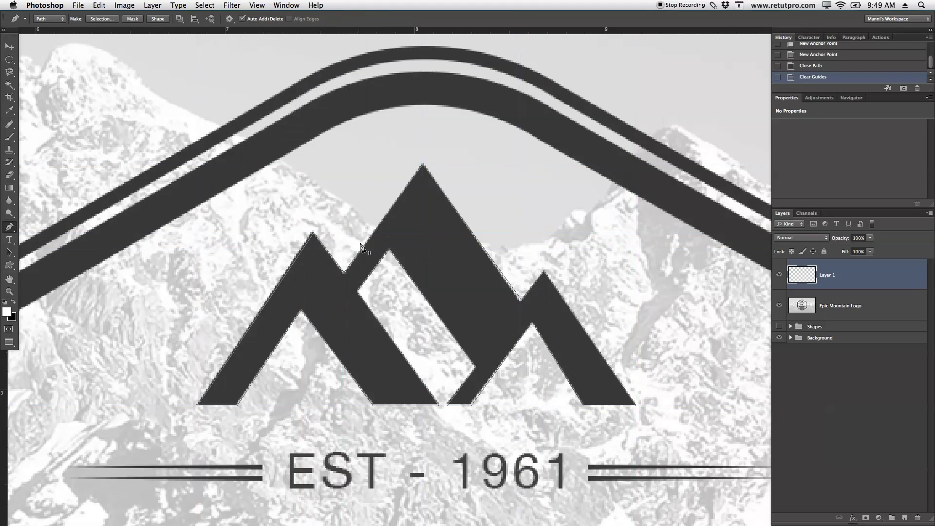
{"action": "left_click", "coordinate": [780, 306]}
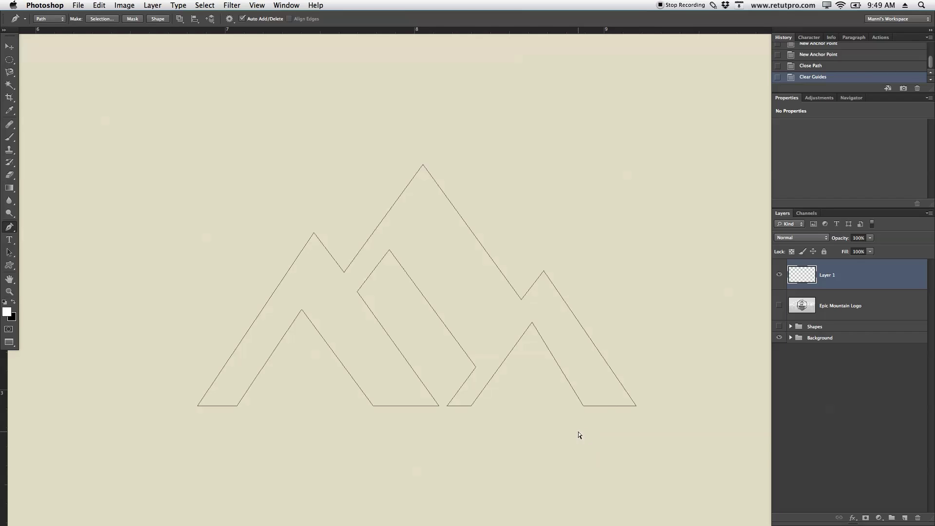
- Nudge the small mountain's inner peak anchor and a left-side anchor into place
{"action": "left_click", "coordinate": [539, 334], "text": "super"}
{"action": "left_click_drag", "start_coordinate": [533, 323], "coordinate": [529, 329]}
{"action": "left_click_drag", "start_coordinate": [358, 293], "coordinate": [357, 289]}
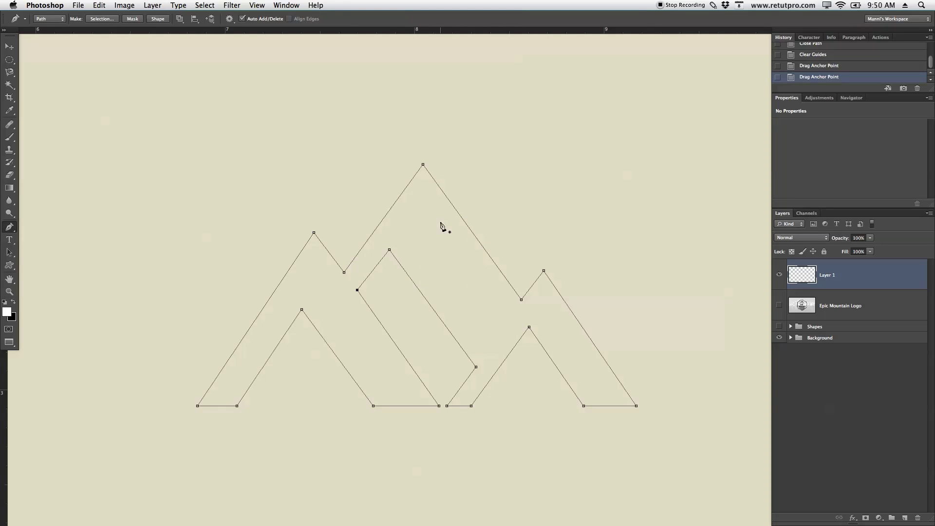
- Define the traced mountain path as a custom shape named 'Mountain'
{"action": "right_click", "coordinate": [422, 246]}
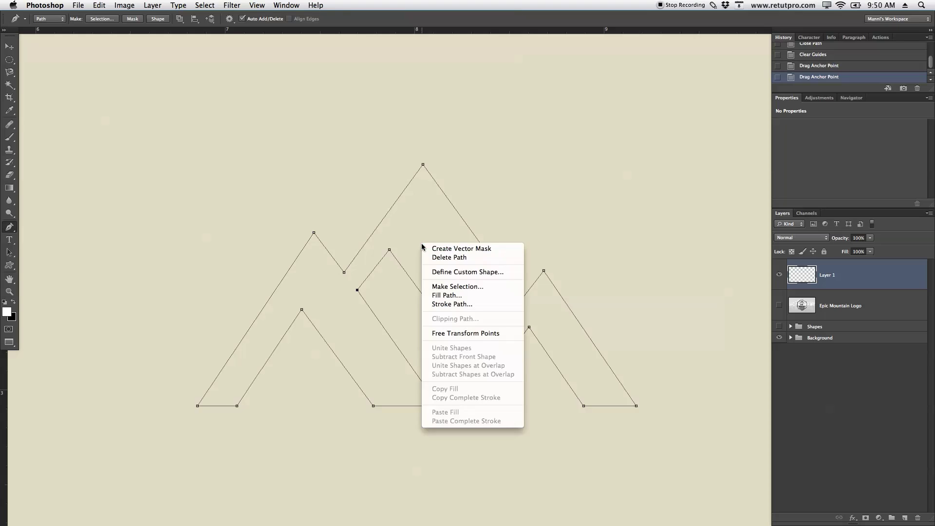
{"action": "left_click", "coordinate": [447, 271]}
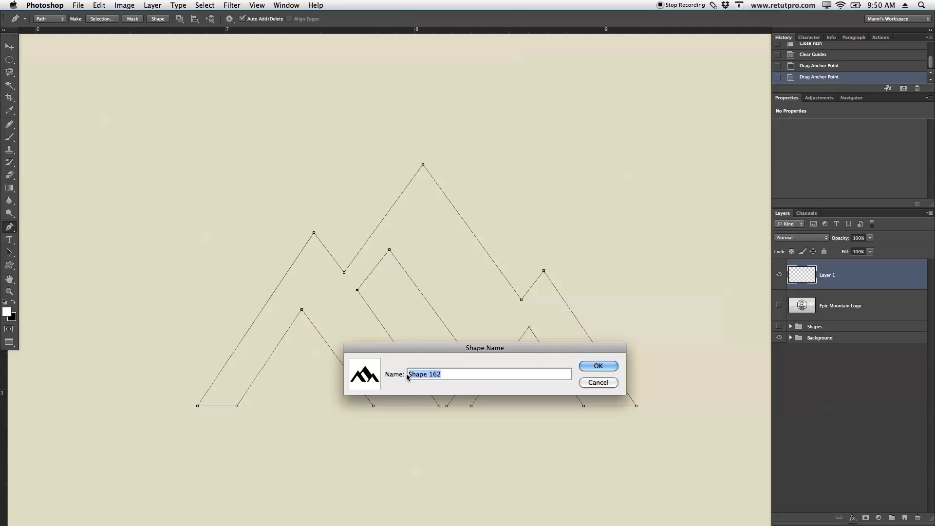
{"action": "type", "text": "Mountain"}
{"action": "left_click", "coordinate": [581, 370]}
{"action": "key", "text": "z"}
{"action": "left_click_drag", "start_coordinate": [526, 350], "coordinate": [583, 229]}
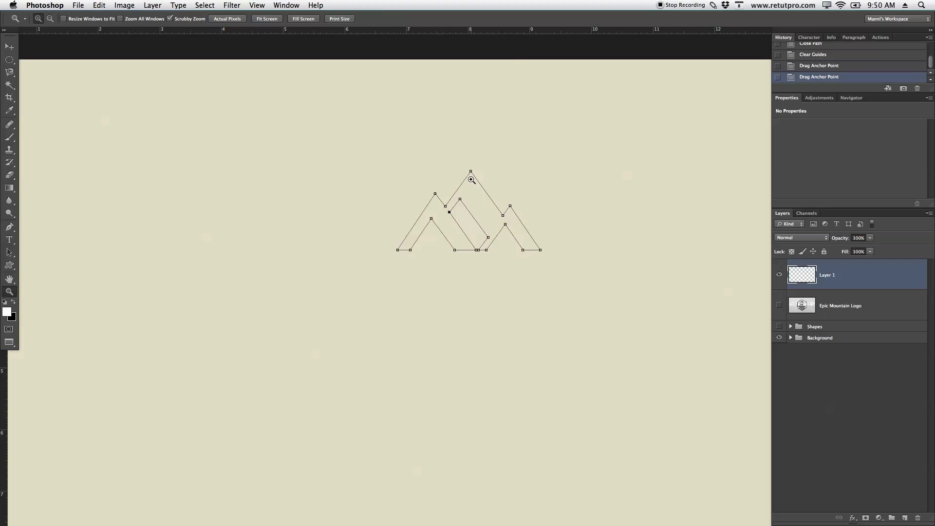
- Choose the Mountain custom shape in Shape mode and drag out a white shape about 506×279 px
{"action": "key", "text": "p"}
{"action": "key", "text": "Return"}
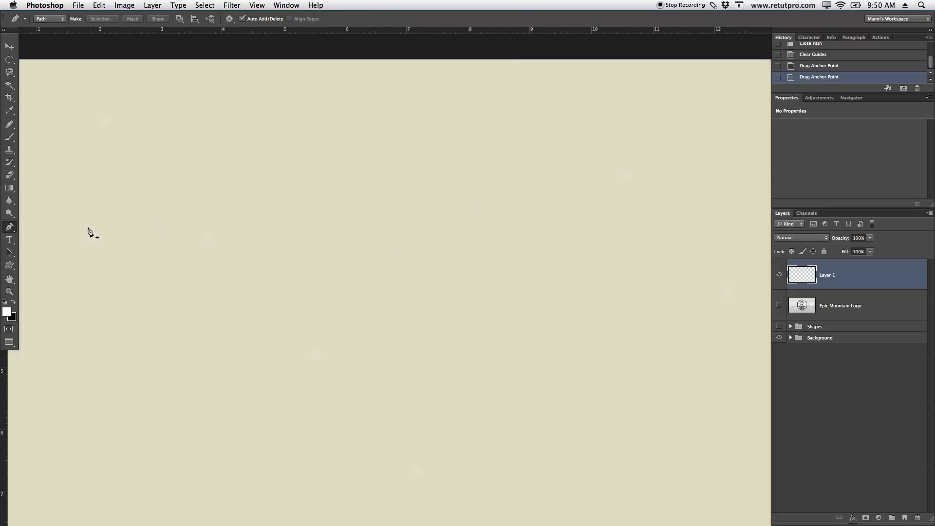
{"action": "left_click_drag", "start_coordinate": [9, 265], "coordinate": [55, 312]}
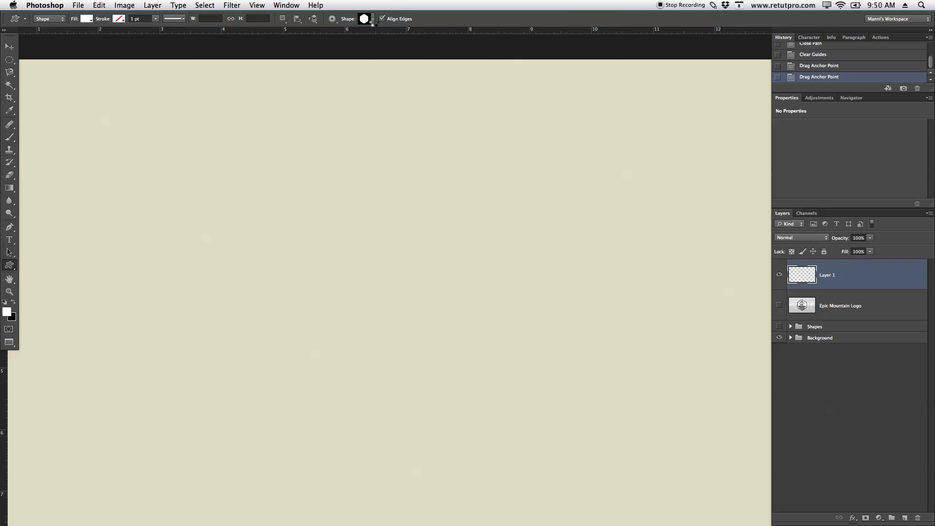
{"action": "left_click", "coordinate": [372, 19]}
{"action": "double_click", "coordinate": [343, 259]}
{"action": "left_click", "coordinate": [372, 18]}
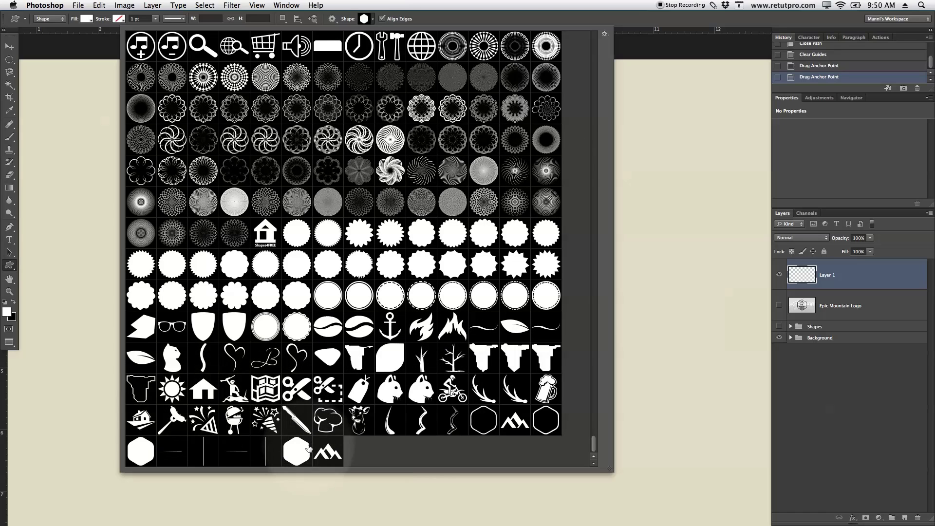
{"action": "double_click", "coordinate": [329, 444]}
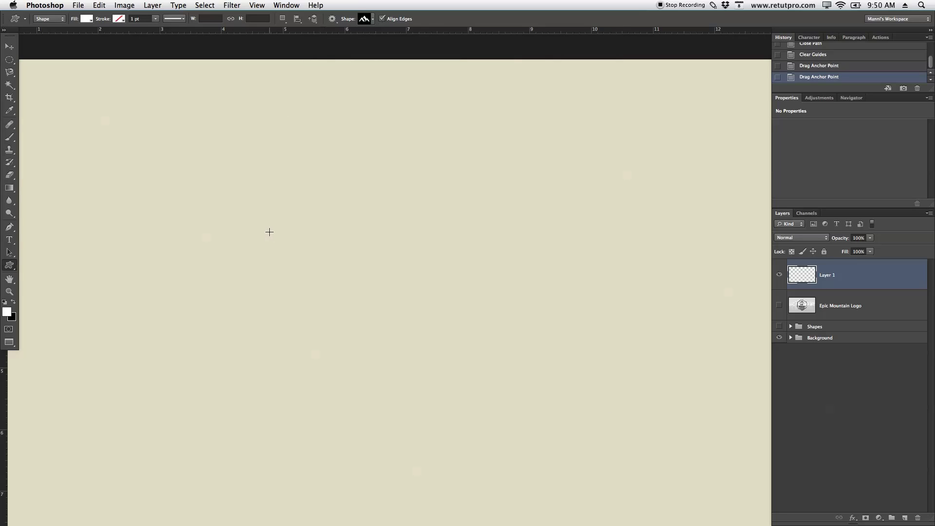
{"action": "left_click_drag", "start_coordinate": [271, 212], "coordinate": [539, 351]}
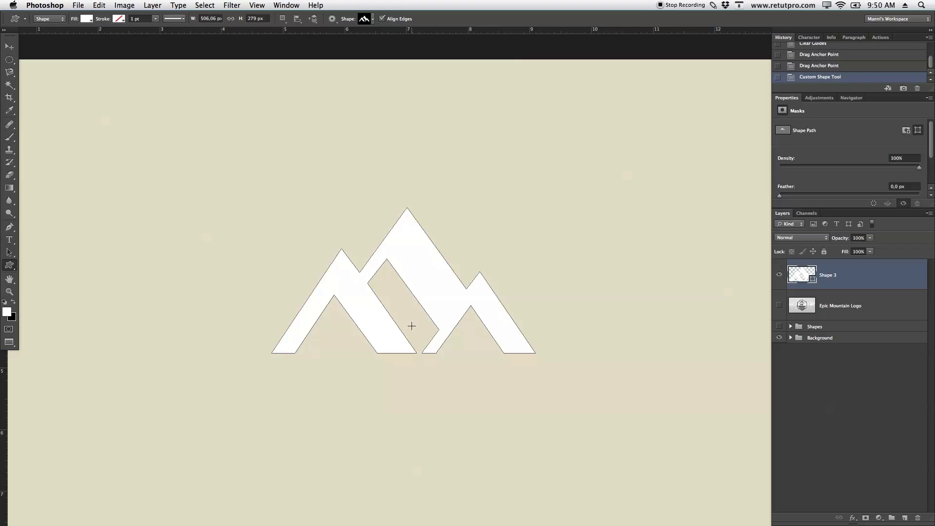
{"action": "key", "text": "z"}
{"action": "mouse_move", "coordinate": [438, 313]}
{"action": "left_mouse_down"}
{"action": "mouse_move", "coordinate": [413, 307]}
{"action": "mouse_move", "coordinate": [425, 311]}
{"action": "left_mouse_up"}
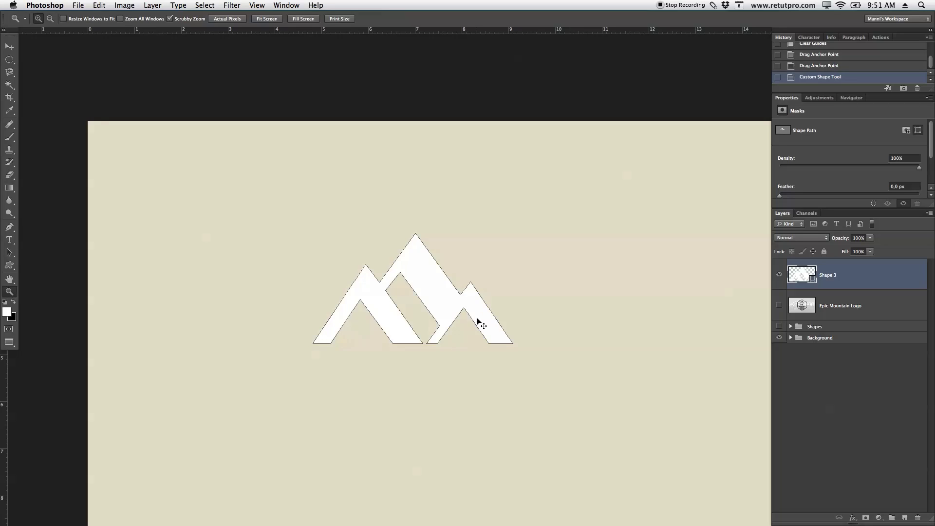
- Hide the path outline and delete the leftover extra layers
{"action": "key", "text": "super+h"}
{"action": "left_click_drag", "start_coordinate": [477, 319], "coordinate": [463, 303]}
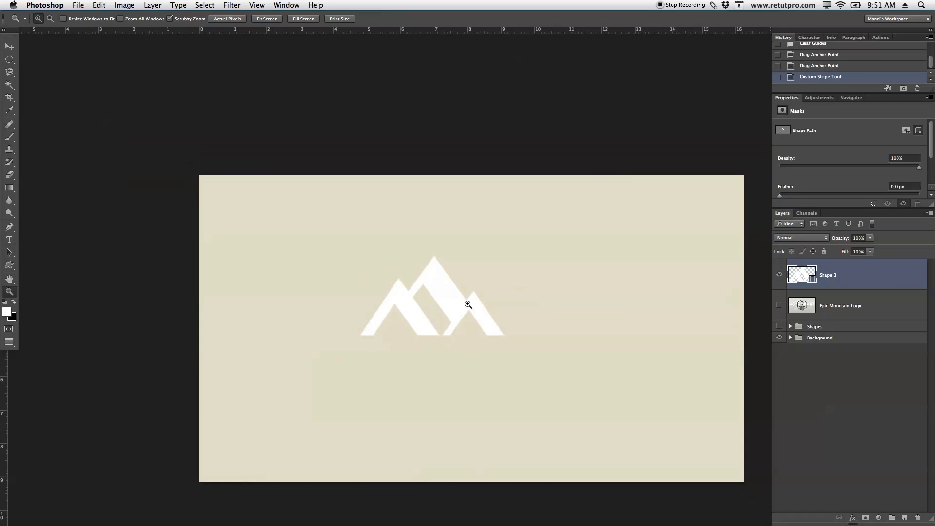
{"action": "left_click", "coordinate": [779, 274]}
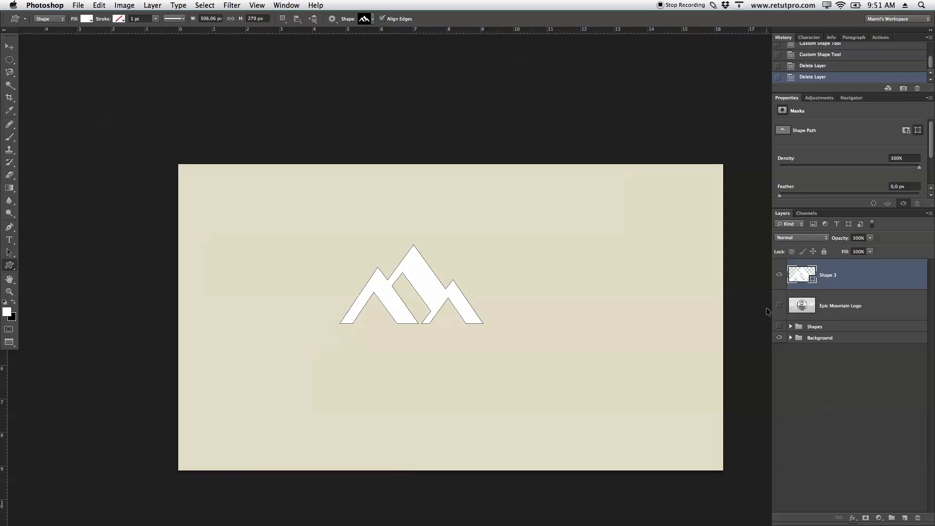
- Hide the Shape 3 mountain layer, show the Shapes group, and centre and zoom on the badge
{"action": "key", "text": "super+h"}
{"action": "left_click", "coordinate": [779, 275]}
{"action": "left_click", "coordinate": [779, 305]}
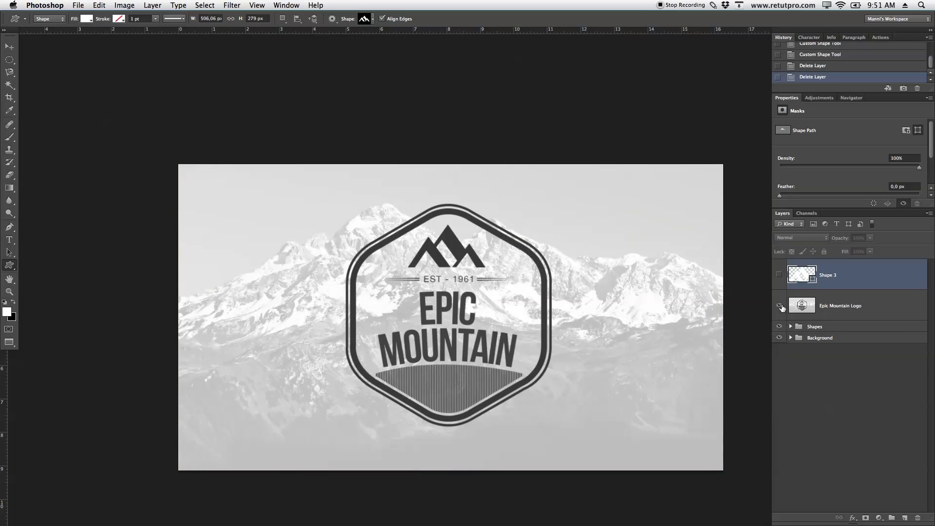
{"action": "left_click", "coordinate": [779, 305]}
{"action": "left_click", "coordinate": [779, 326]}
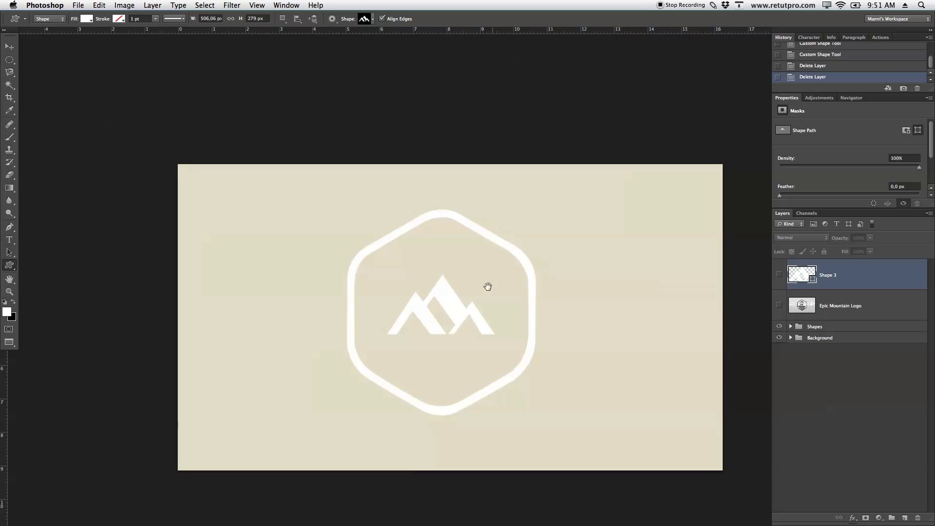
{"action": "left_click_drag", "start_coordinate": [492, 289], "coordinate": [459, 242]}
{"action": "key", "text": "z"}
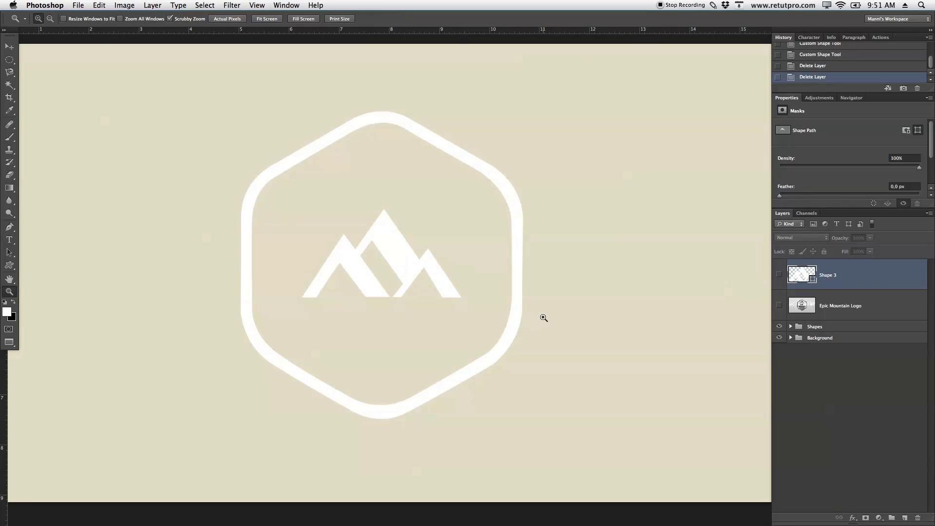